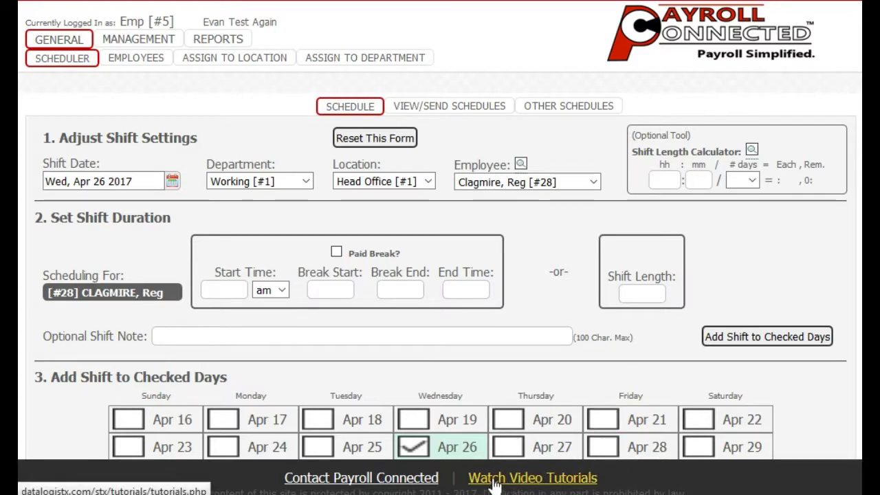
{"action": "left_click", "coordinate": [542, 485]}
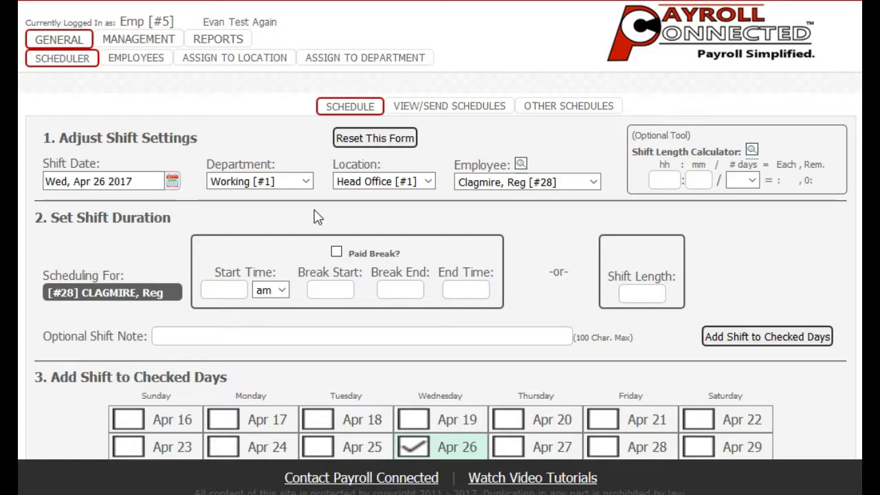
- Set the shift date to Mon, Apr 10 2017 and choose the second-to-last listed employee for scheduling
{"action": "left_click", "coordinate": [96, 181]}
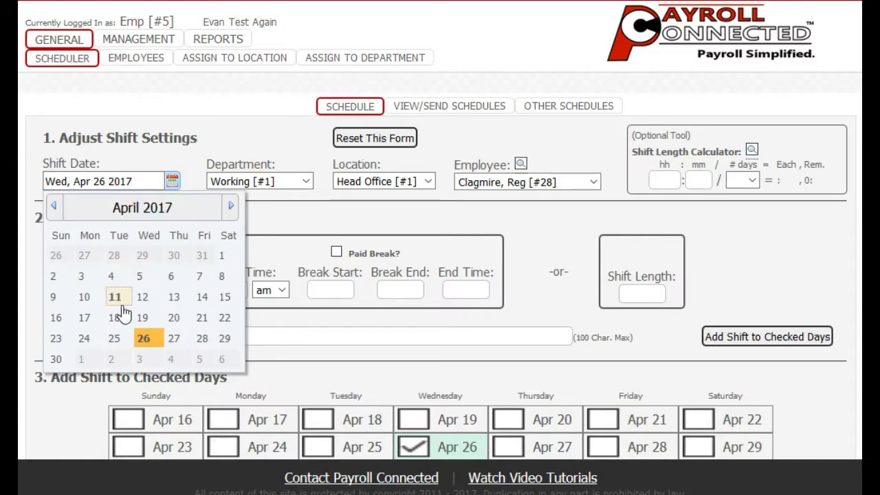
{"action": "left_click", "coordinate": [83, 297]}
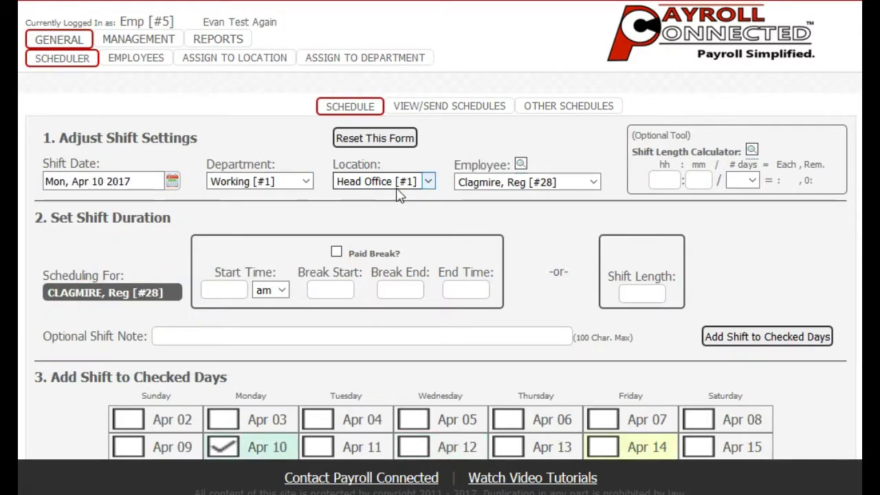
{"action": "left_click", "coordinate": [578, 183]}
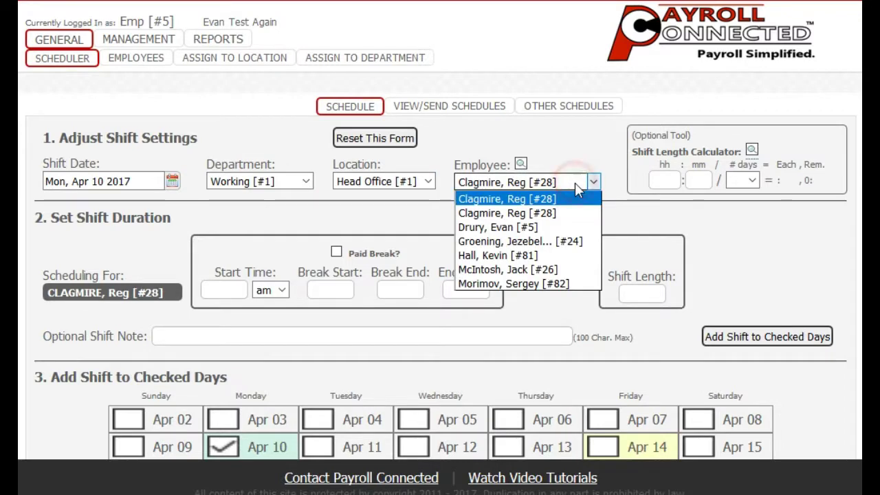
{"action": "left_click", "coordinate": [547, 271]}
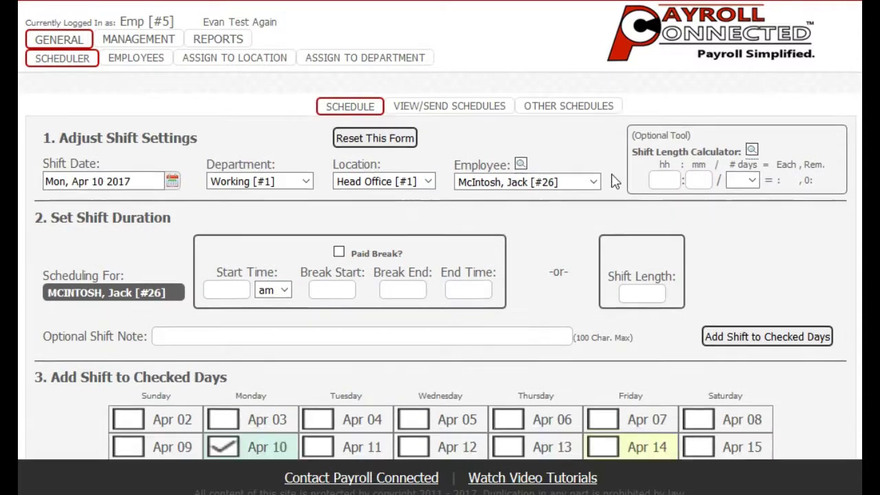
- Calculate the shift length by dividing 72 hours 53 minutes over 10 days
{"action": "left_click", "coordinate": [665, 181]}
{"action": "type", "text": "7"}
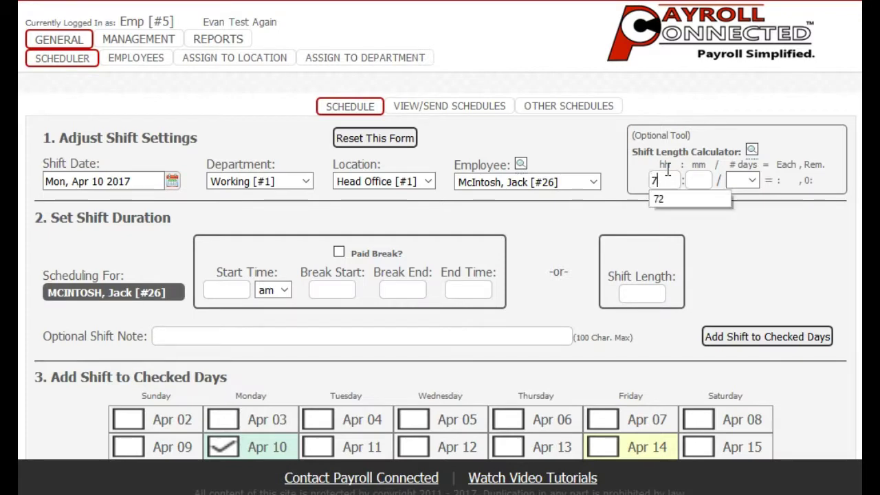
{"action": "type", "text": "2"}
{"action": "left_click", "coordinate": [705, 181]}
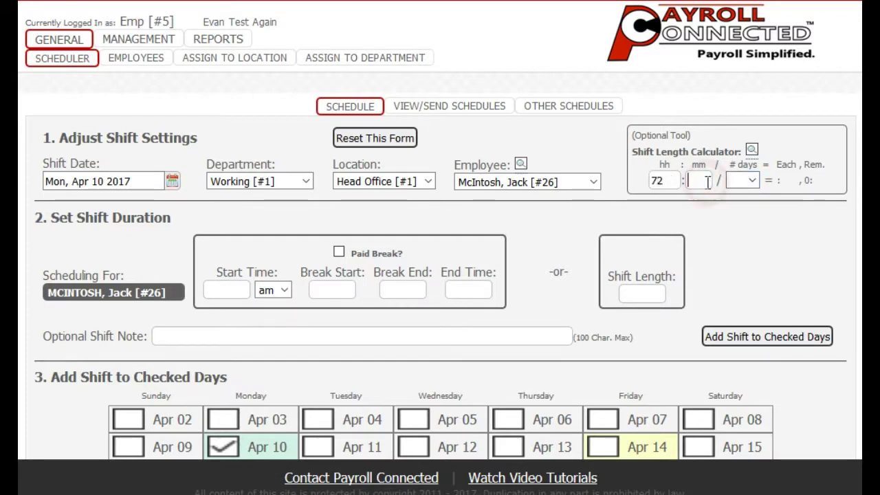
{"action": "left_click", "coordinate": [704, 179]}
{"action": "left_click", "coordinate": [696, 198]}
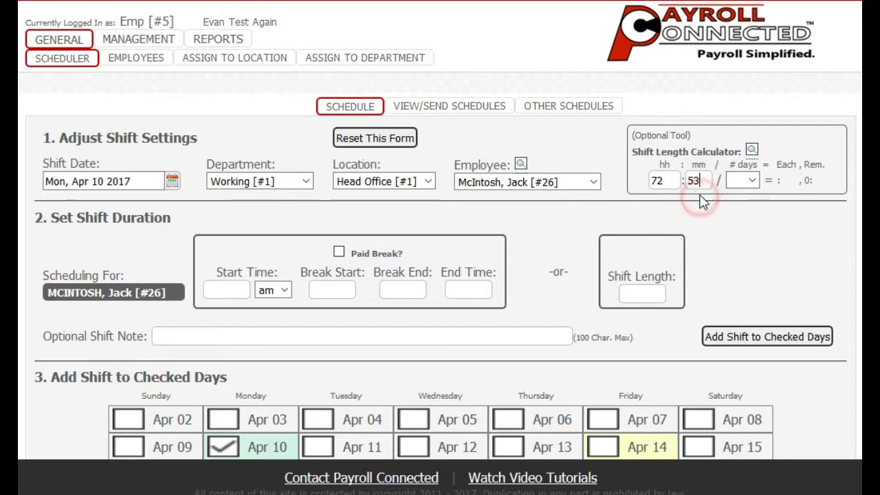
{"action": "left_click", "coordinate": [753, 183]}
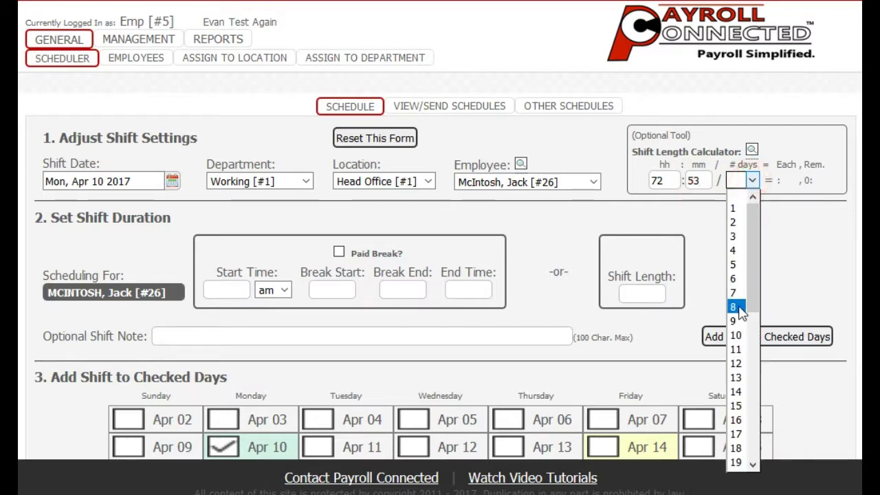
{"action": "left_click", "coordinate": [737, 330]}
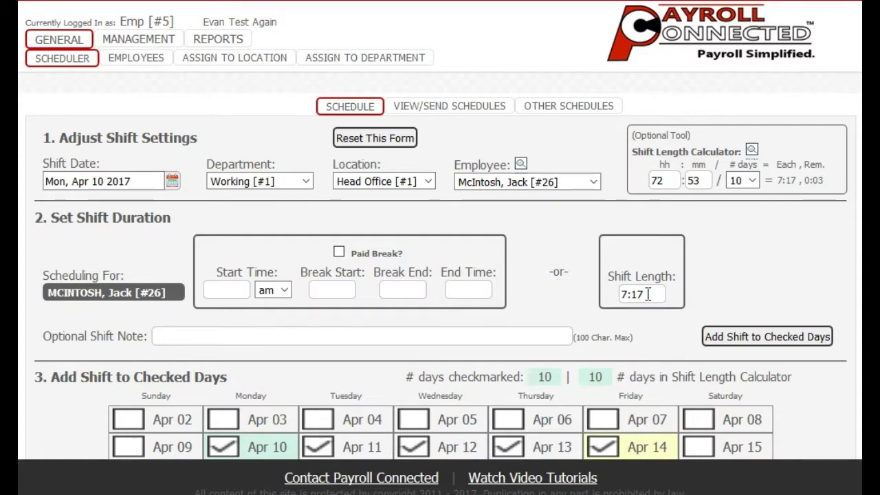
{"action": "left_click_drag", "start_coordinate": [648, 291], "coordinate": [624, 293]}
{"action": "left_click", "coordinate": [679, 288]}
- Uncheck Apr 14 in the shift calendar and check Apr 15 instead
{"action": "scroll", "coordinate": [679, 292], "scroll_direction": "down", "scroll_amount": 3}
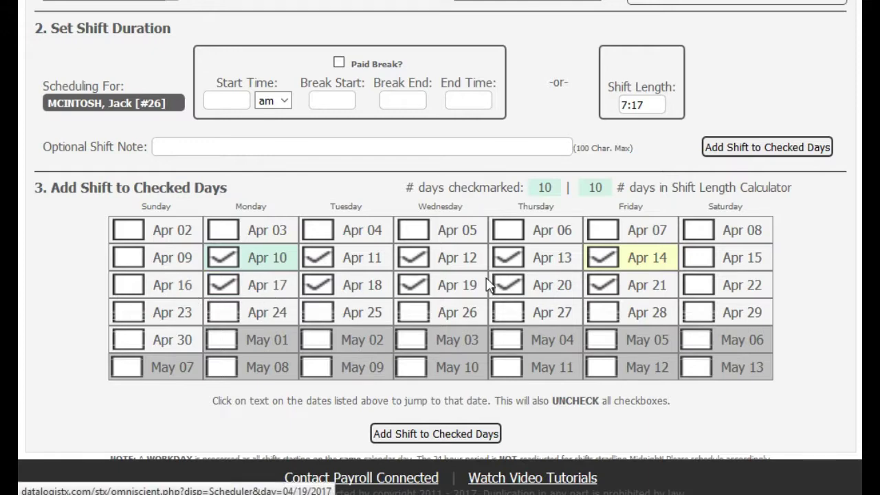
{"action": "left_click", "coordinate": [603, 260]}
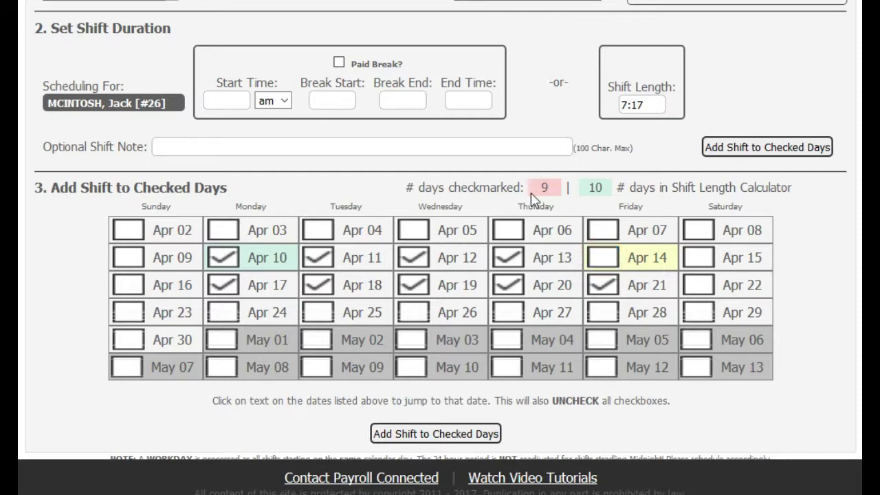
{"action": "left_click", "coordinate": [698, 258]}
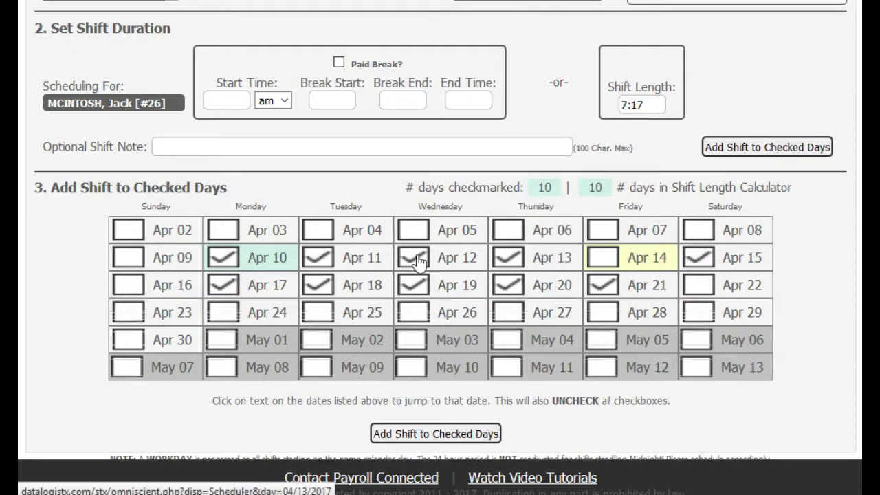
- Review the shift settings and add the shift to all checked days
{"action": "scroll", "coordinate": [268, 264], "scroll_direction": "up", "scroll_amount": 5}
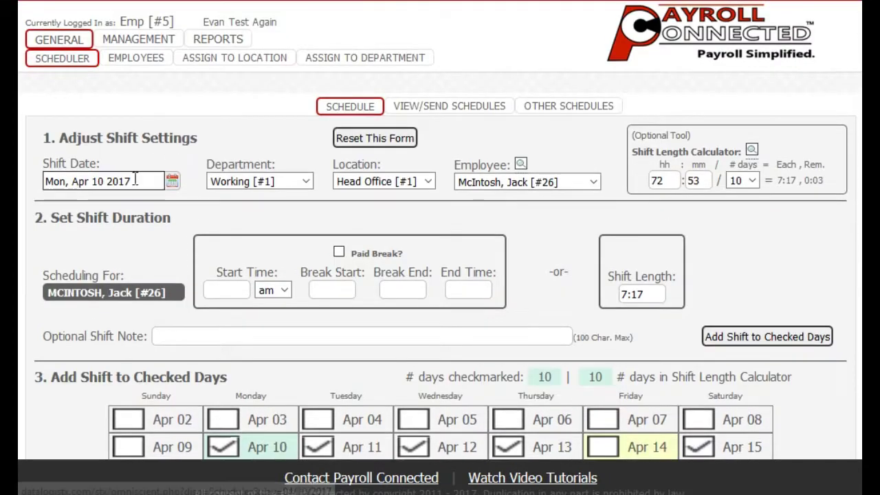
{"action": "scroll", "coordinate": [236, 273], "scroll_direction": "down", "scroll_amount": 5}
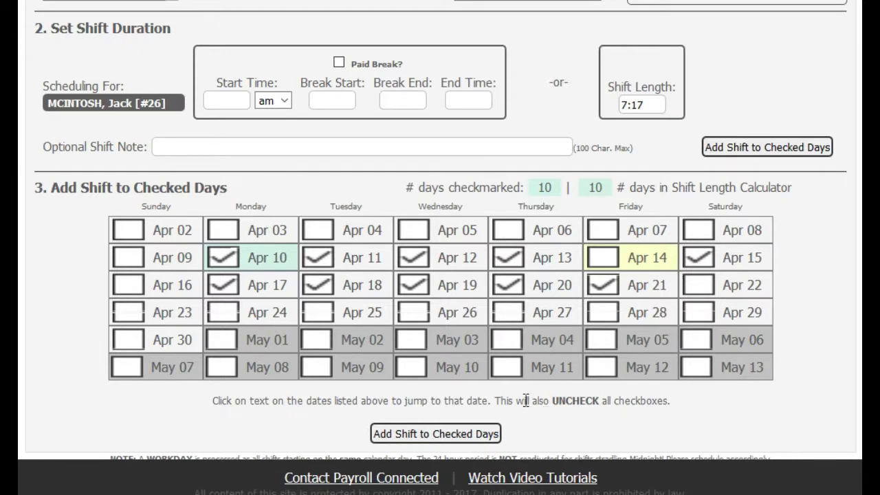
{"action": "left_click", "coordinate": [434, 435]}
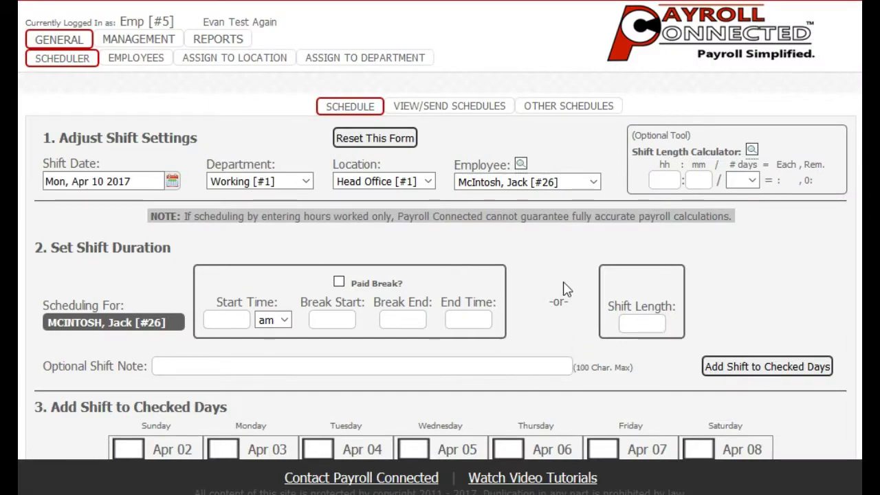
- Examine the new Apr 10 shift in the daily list, checking its end time and shift length
{"action": "scroll", "coordinate": [574, 310], "scroll_direction": "down", "scroll_amount": 6}
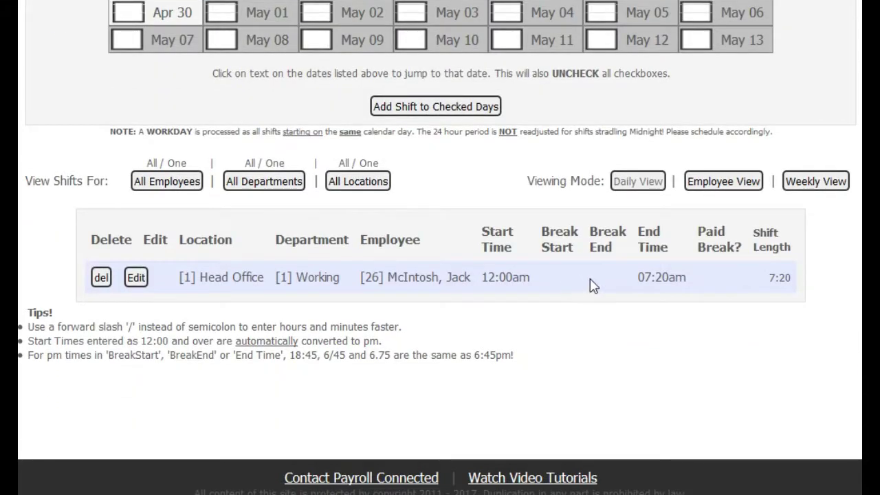
{"action": "scroll", "coordinate": [588, 296], "scroll_direction": "up", "scroll_amount": 3}
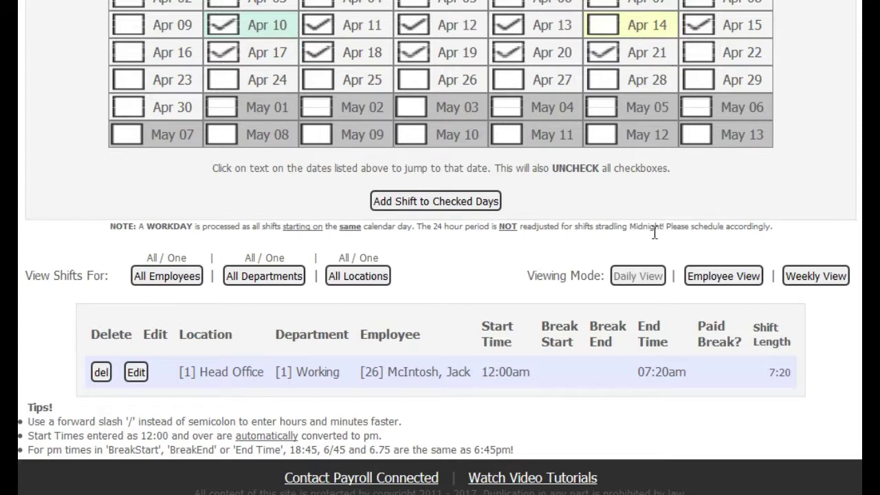
{"action": "scroll", "coordinate": [764, 389], "scroll_direction": "up", "scroll_amount": 3}
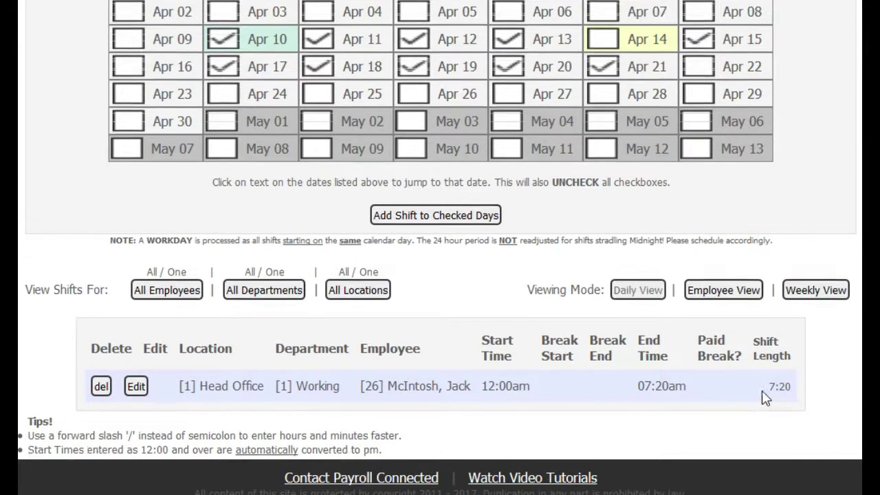
{"action": "scroll", "coordinate": [810, 146], "scroll_direction": "down", "scroll_amount": 6}
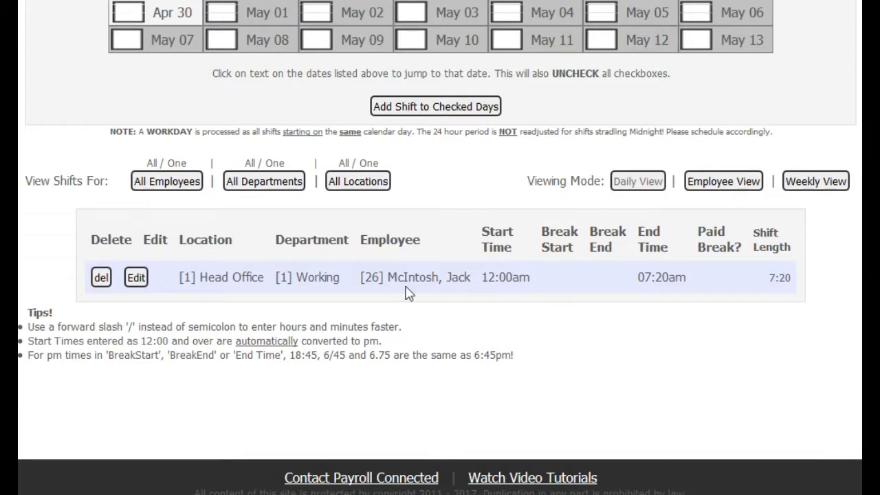
{"action": "left_click_drag", "start_coordinate": [641, 277], "coordinate": [679, 275]}
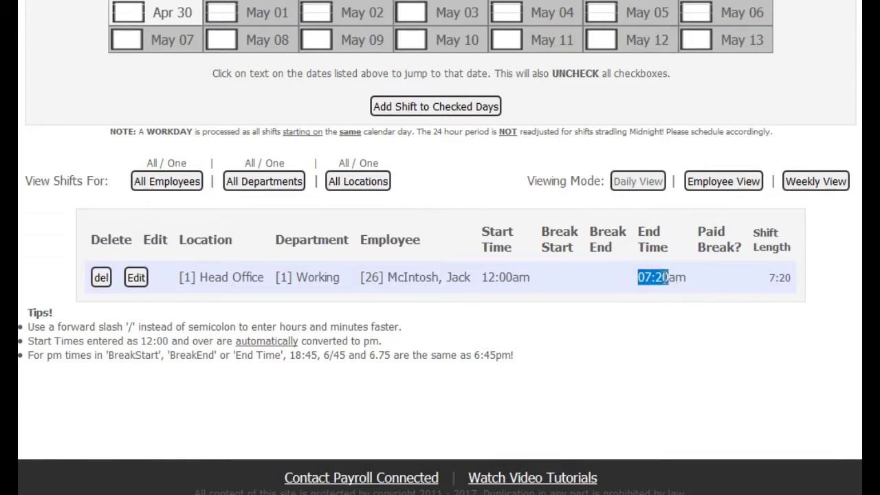
{"action": "left_click", "coordinate": [658, 277]}
{"action": "scroll", "coordinate": [527, 332], "scroll_direction": "up", "scroll_amount": 3}
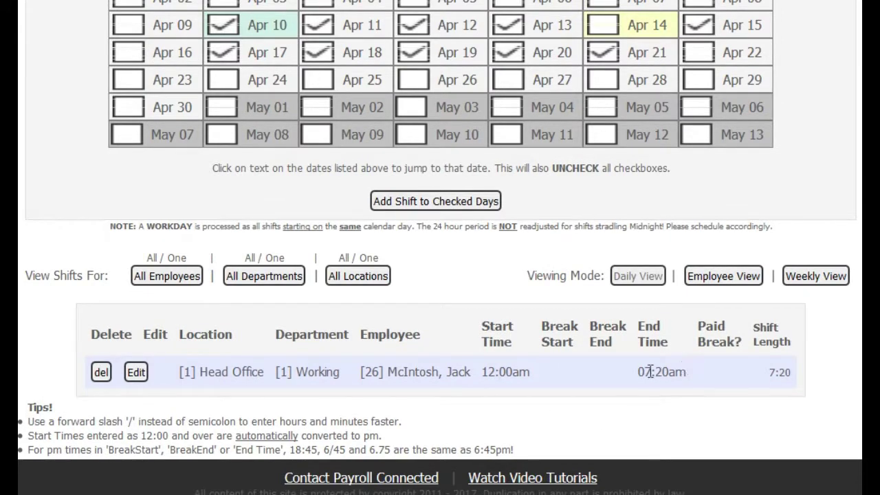
{"action": "left_click_drag", "start_coordinate": [644, 371], "coordinate": [702, 375]}
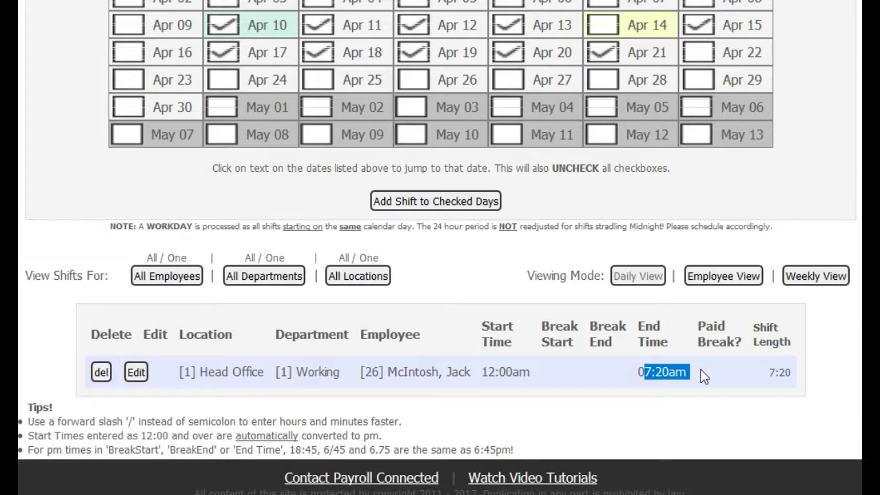
{"action": "left_click", "coordinate": [574, 407]}
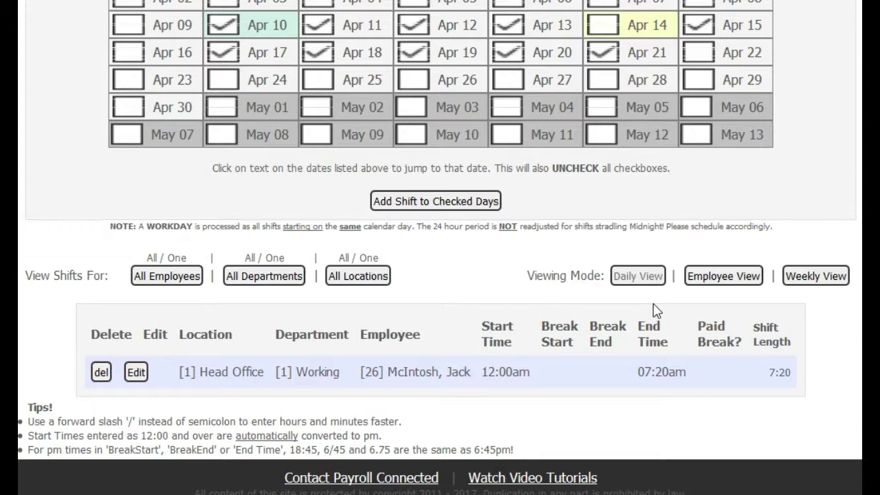
- Switch the shift list to Employee View and review the employee's April calendar and the employee filter
{"action": "left_click", "coordinate": [723, 278]}
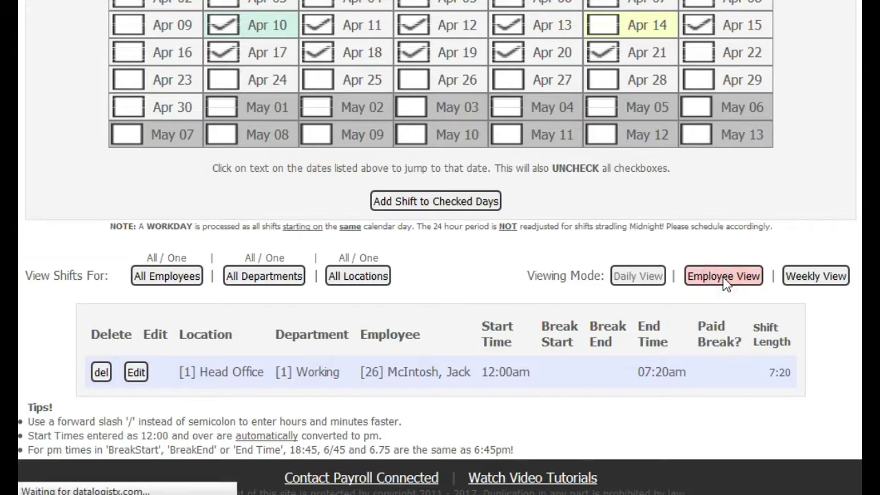
{"action": "scroll", "coordinate": [727, 284], "scroll_direction": "down", "scroll_amount": 10}
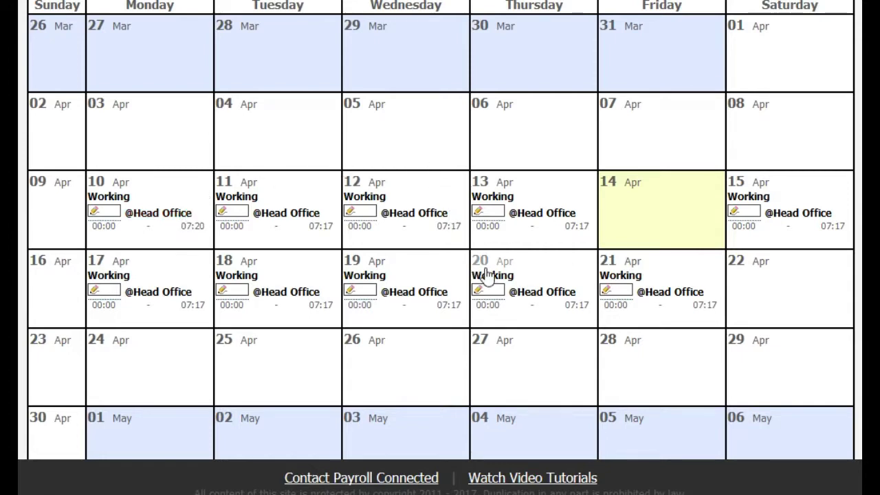
{"action": "scroll", "coordinate": [481, 282], "scroll_direction": "up", "scroll_amount": 4}
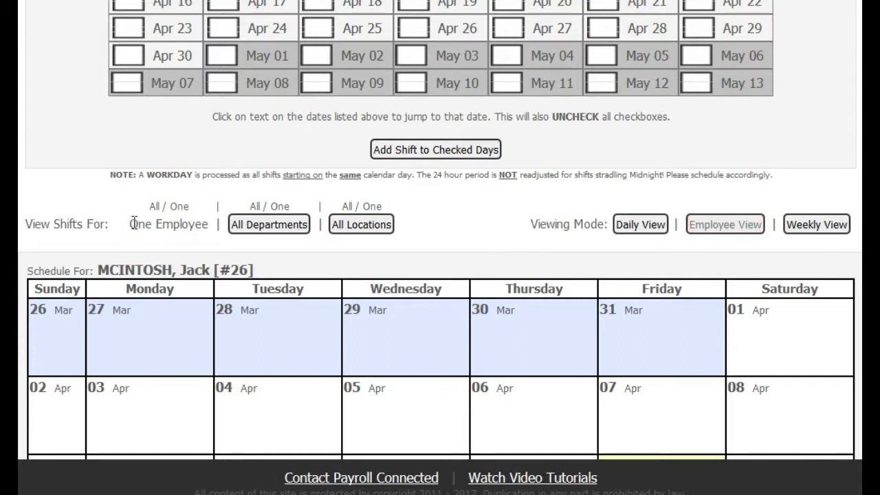
{"action": "left_click_drag", "start_coordinate": [132, 223], "coordinate": [211, 224]}
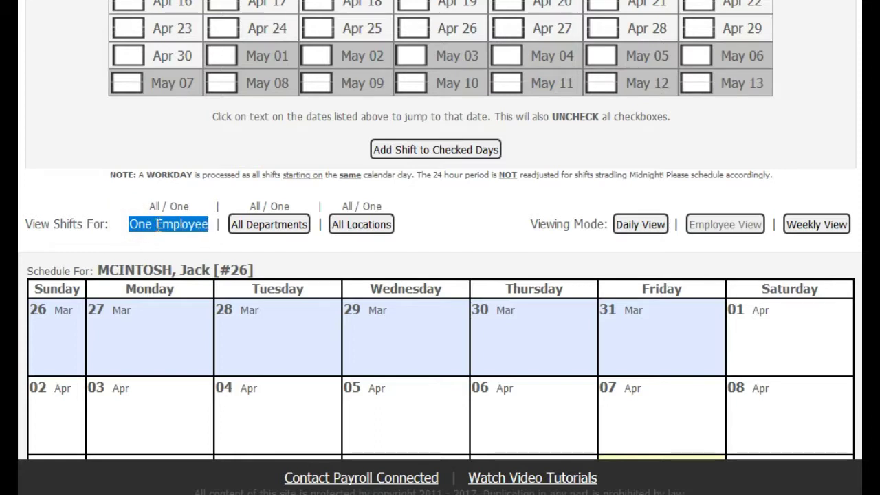
- Return to Daily View and change the shift filter from one employee to all employees
{"action": "left_click", "coordinate": [632, 234]}
{"action": "scroll", "coordinate": [566, 258], "scroll_direction": "down", "scroll_amount": 7}
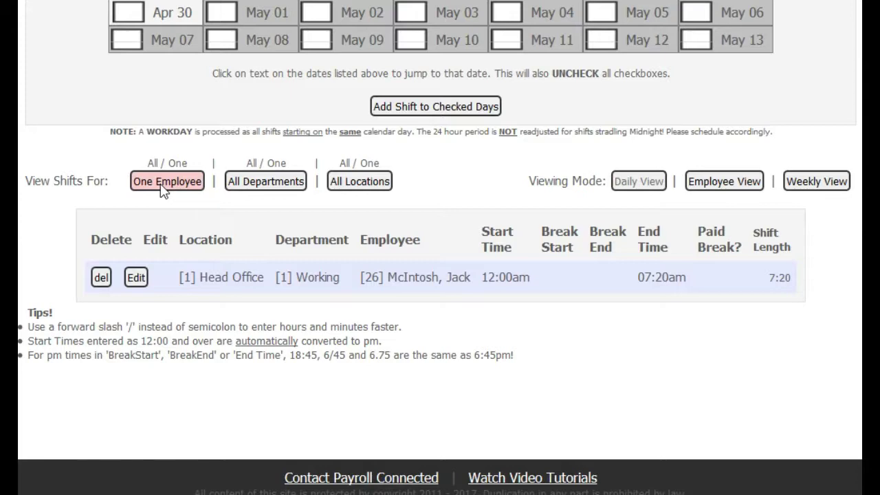
{"action": "left_click", "coordinate": [162, 182]}
{"action": "scroll", "coordinate": [162, 193], "scroll_direction": "down", "scroll_amount": 6}
{"action": "scroll", "coordinate": [163, 193], "scroll_direction": "down", "scroll_amount": 1}
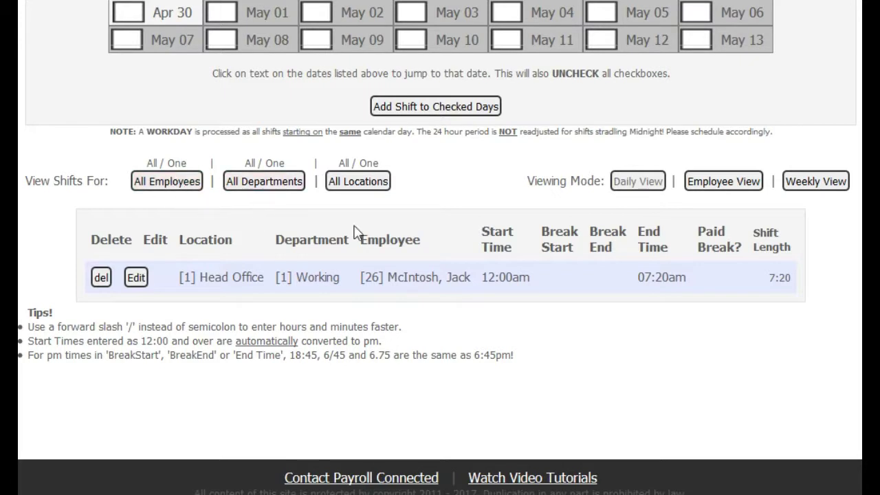
- Reopen Employee View, inspect the April shifts and the adjustment options for Apr 12, and return to the scheduling form
{"action": "left_click", "coordinate": [713, 182]}
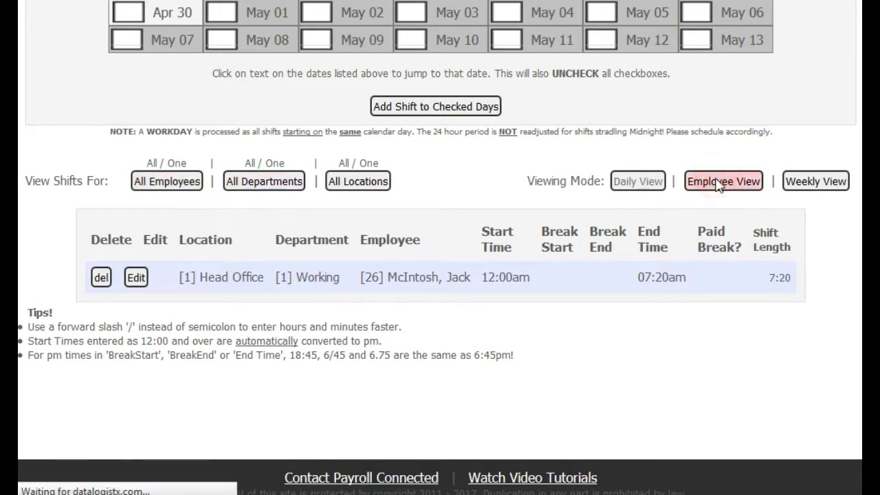
{"action": "scroll", "coordinate": [683, 200], "scroll_direction": "down", "scroll_amount": 10}
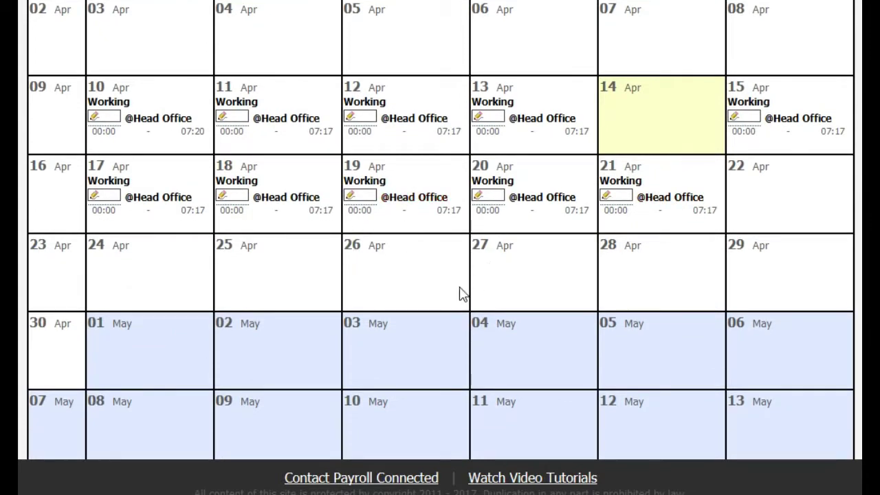
{"action": "scroll", "coordinate": [460, 295], "scroll_direction": "up", "scroll_amount": 2}
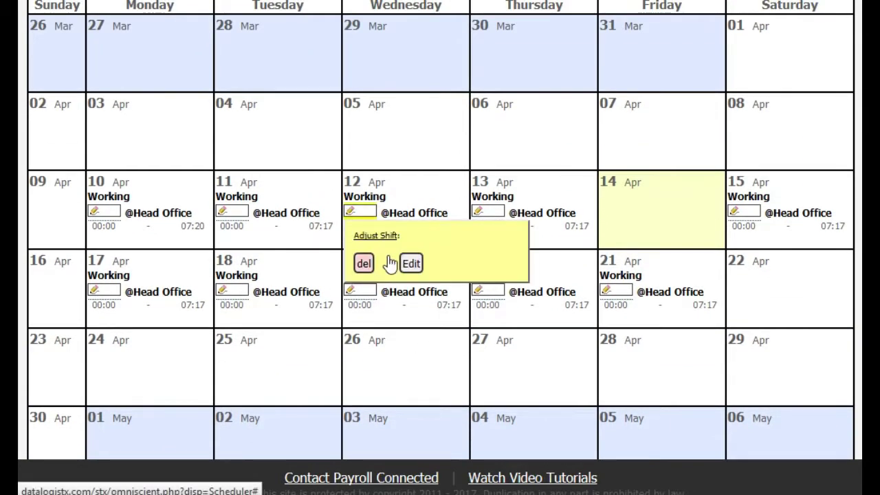
{"action": "scroll", "coordinate": [457, 342], "scroll_direction": "up", "scroll_amount": 4}
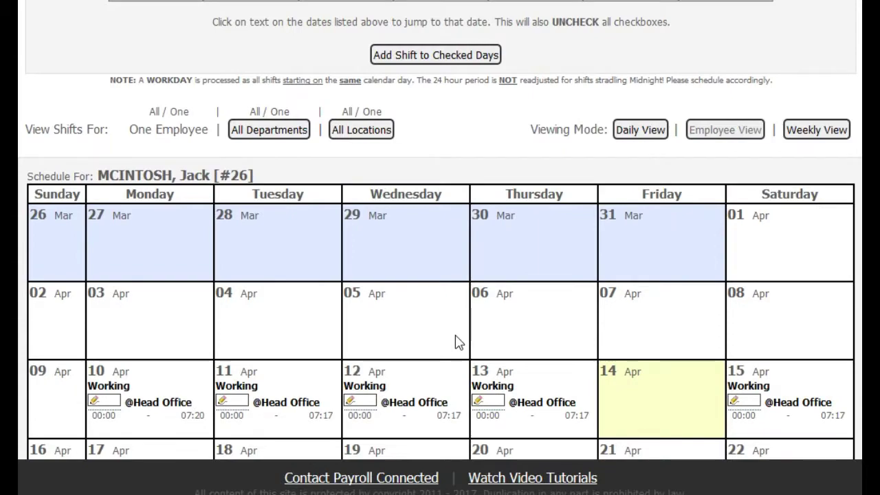
{"action": "scroll", "coordinate": [692, 350], "scroll_direction": "down", "scroll_amount": 4}
{"action": "scroll", "coordinate": [410, 370], "scroll_direction": "up", "scroll_amount": 14}
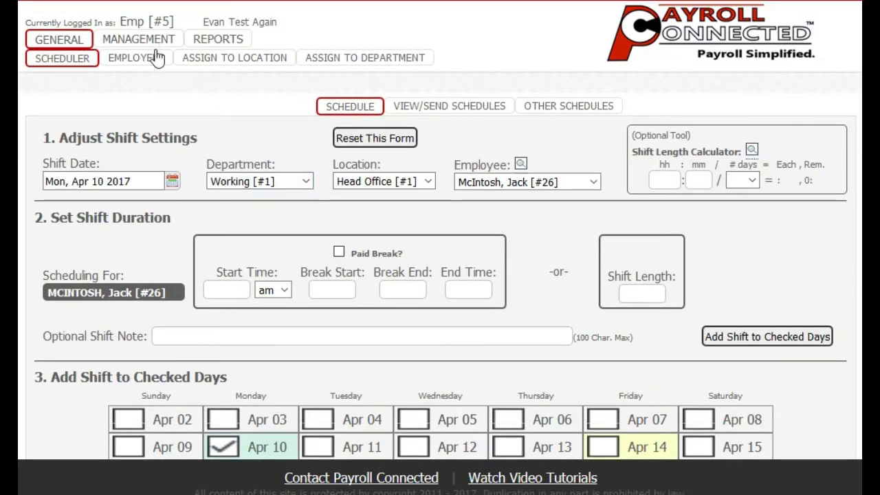
- Open Payroll Prepare and submit a pay period end date of Apr 22 2017 with employees paid on Apr 24 2017
{"action": "mouse_move", "coordinate": [139, 41]}
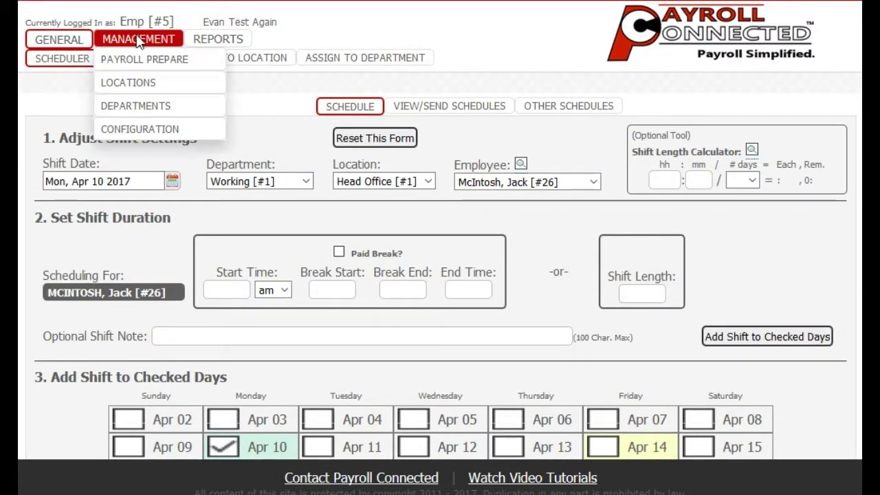
{"action": "left_click", "coordinate": [114, 61]}
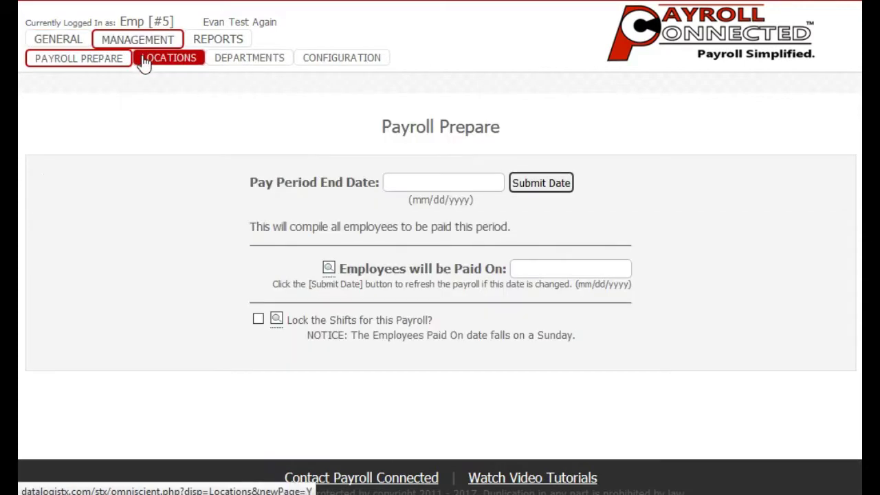
{"action": "left_click", "coordinate": [473, 181]}
{"action": "left_click", "coordinate": [566, 315]}
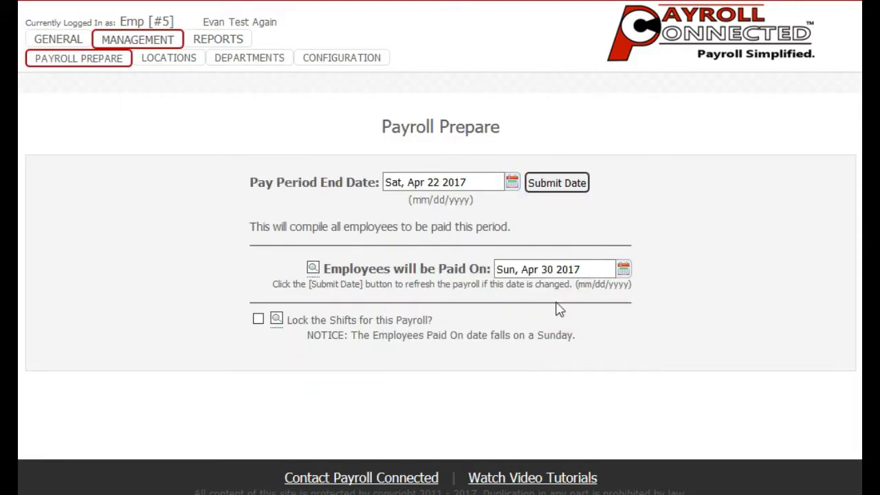
{"action": "left_click", "coordinate": [559, 269]}
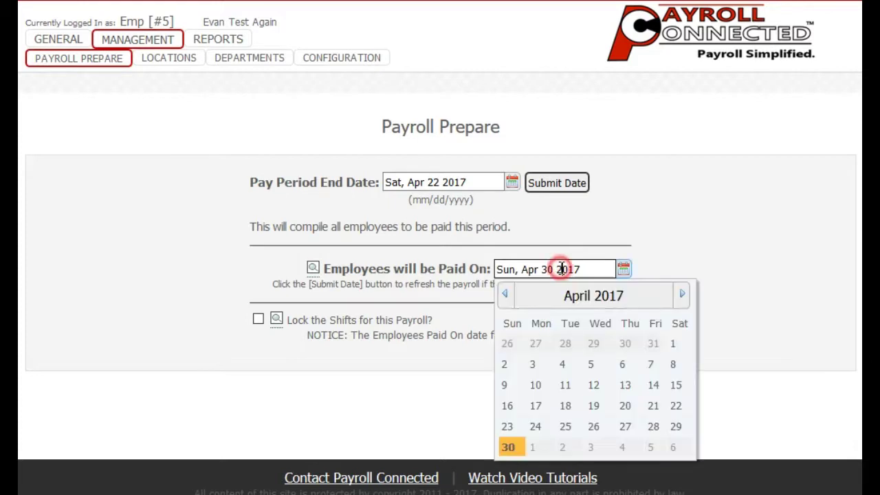
{"action": "left_click", "coordinate": [544, 425]}
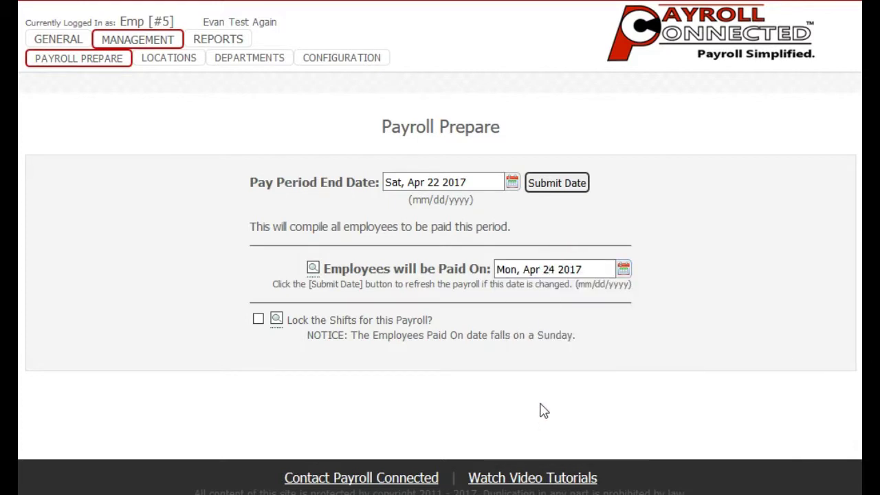
{"action": "left_click", "coordinate": [575, 191]}
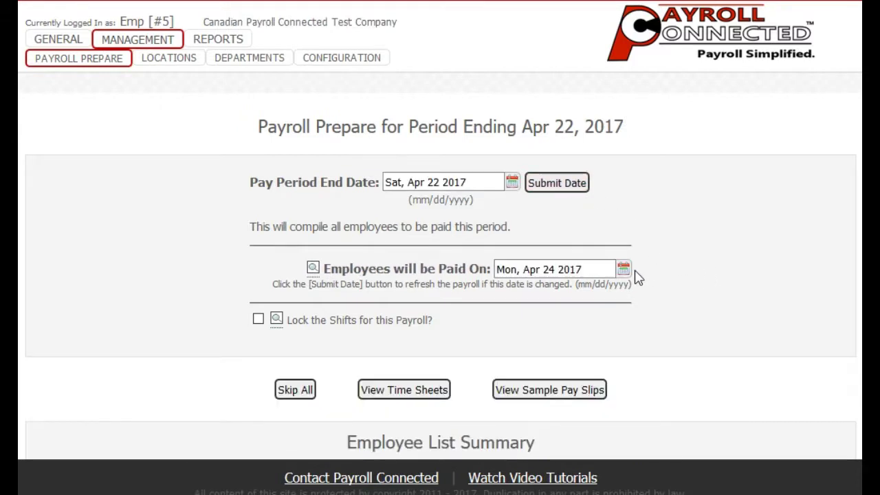
- Open the time sheets for the prepared payroll and check the total hours worked
{"action": "scroll", "coordinate": [652, 270], "scroll_direction": "down", "scroll_amount": 3}
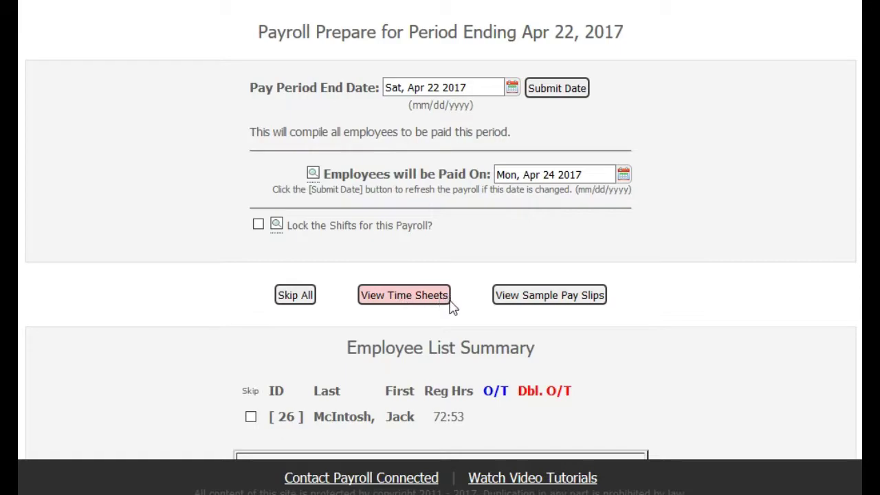
{"action": "left_click", "coordinate": [415, 300]}
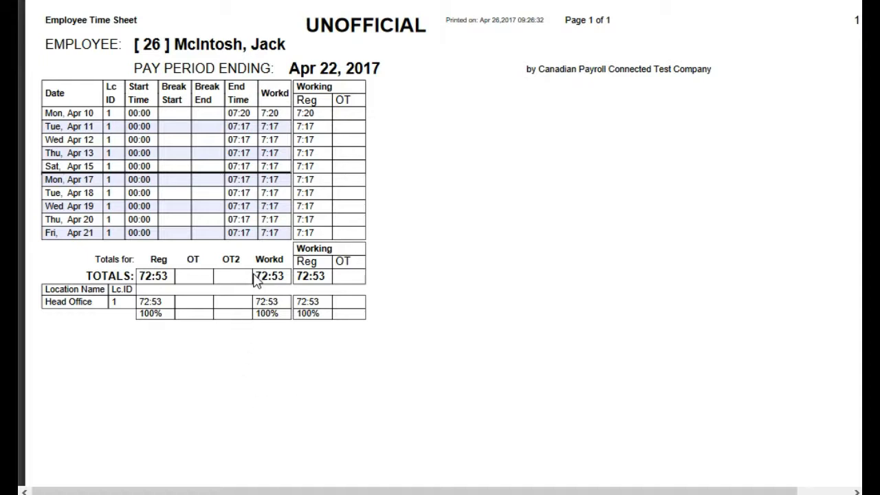
{"action": "left_click_drag", "start_coordinate": [256, 276], "coordinate": [281, 279]}
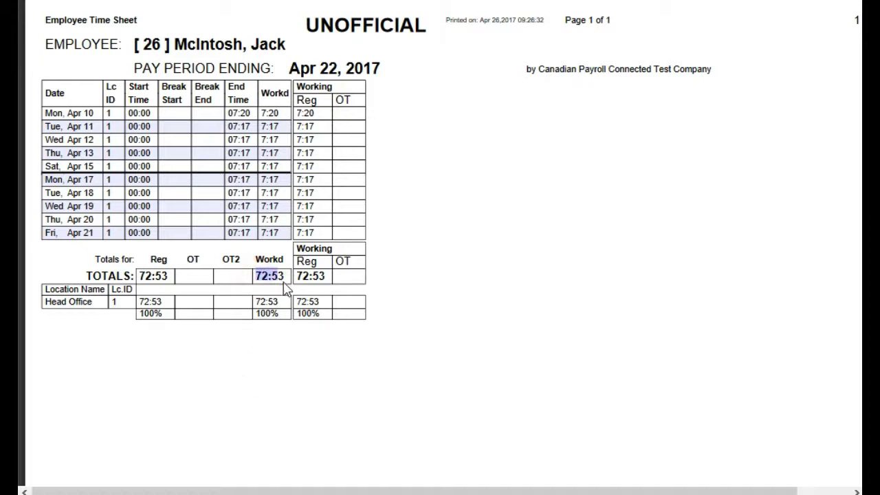
{"action": "left_click", "coordinate": [271, 278]}
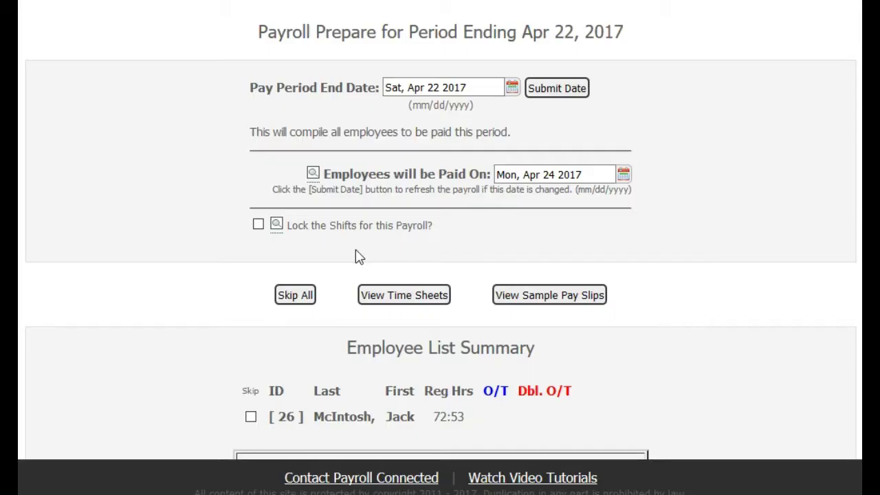
- Open the sample pay slips and examine the hours and pay, deductions and taxes, and vacation information
{"action": "left_click", "coordinate": [558, 301]}
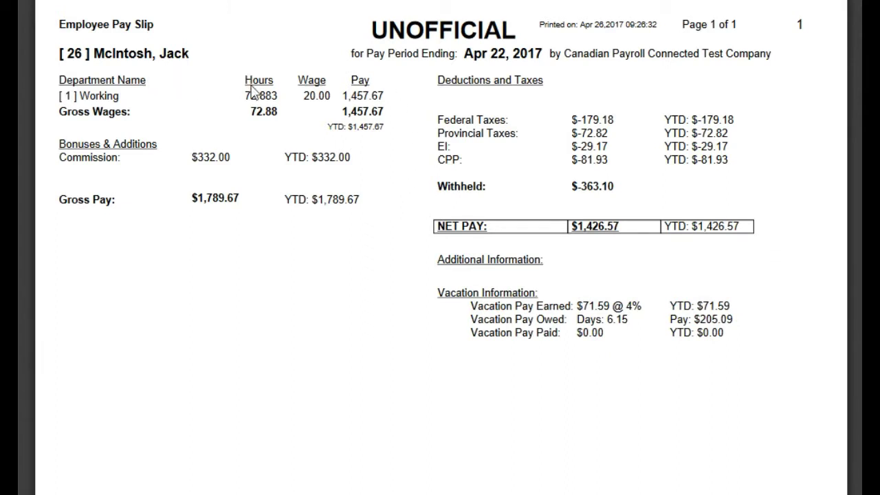
{"action": "left_click_drag", "start_coordinate": [247, 93], "coordinate": [328, 180]}
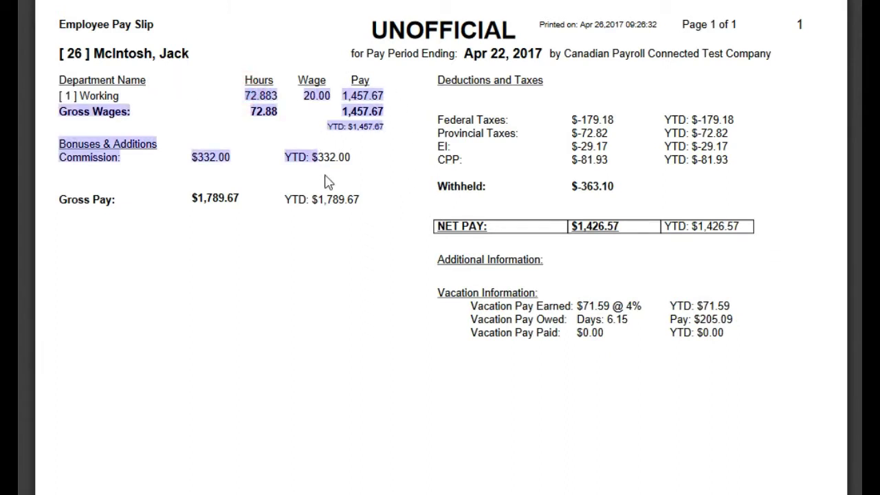
{"action": "left_click", "coordinate": [384, 195]}
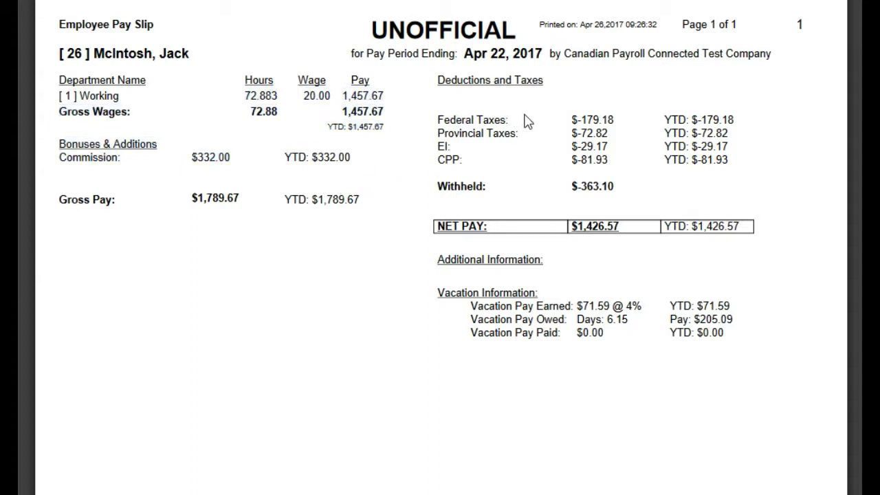
{"action": "left_click_drag", "start_coordinate": [498, 118], "coordinate": [609, 160]}
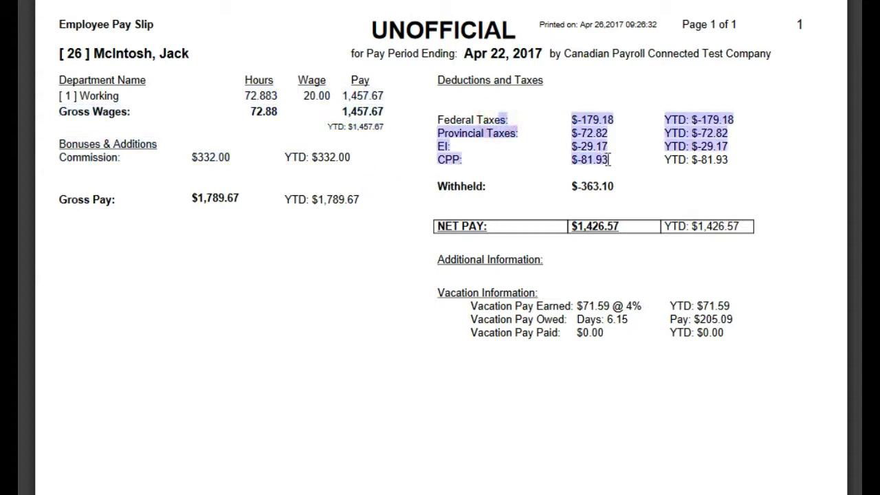
{"action": "left_click", "coordinate": [618, 178]}
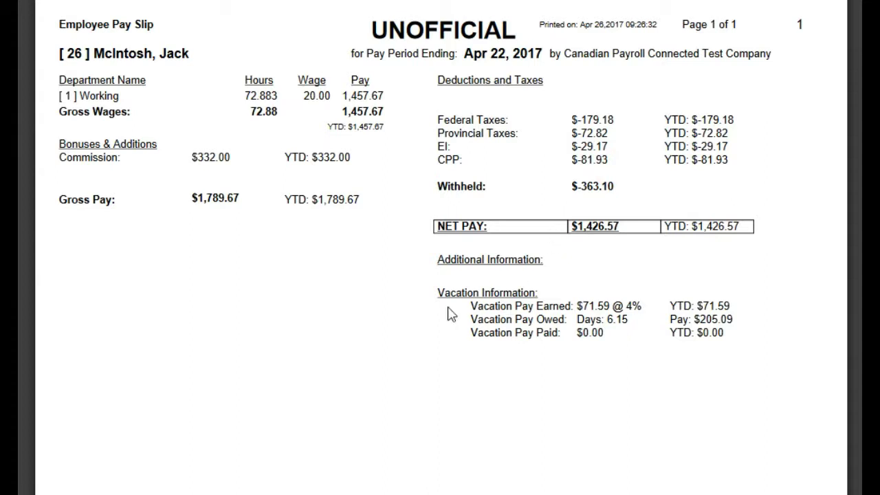
{"action": "left_click_drag", "start_coordinate": [456, 294], "coordinate": [599, 348]}
{"action": "left_click", "coordinate": [595, 347]}
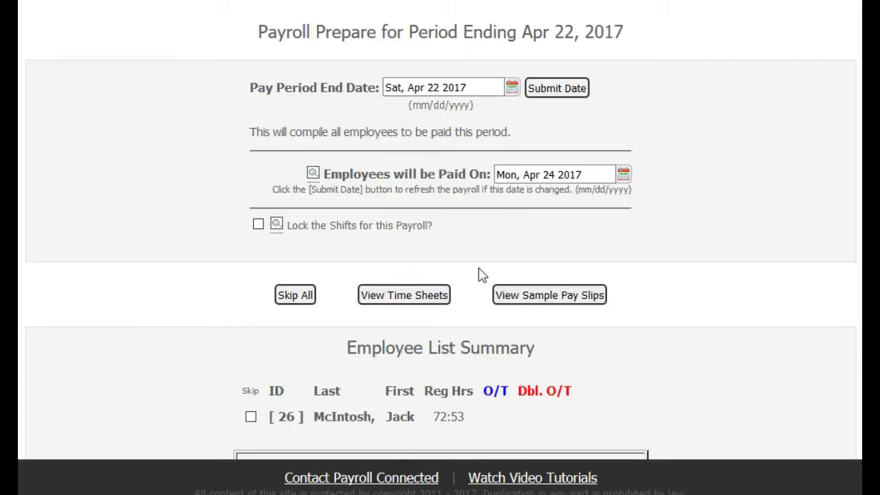
- Mark the payroll as reviewed and verified, move on to finalization and toggle the Email Employee Pay Slips option
{"action": "scroll", "coordinate": [486, 273], "scroll_direction": "down", "scroll_amount": 3}
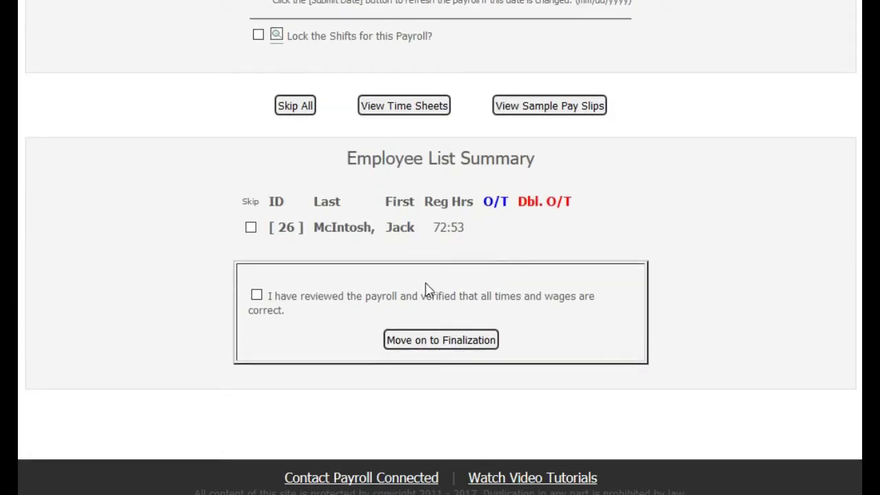
{"action": "left_click", "coordinate": [257, 296]}
{"action": "left_click", "coordinate": [426, 342]}
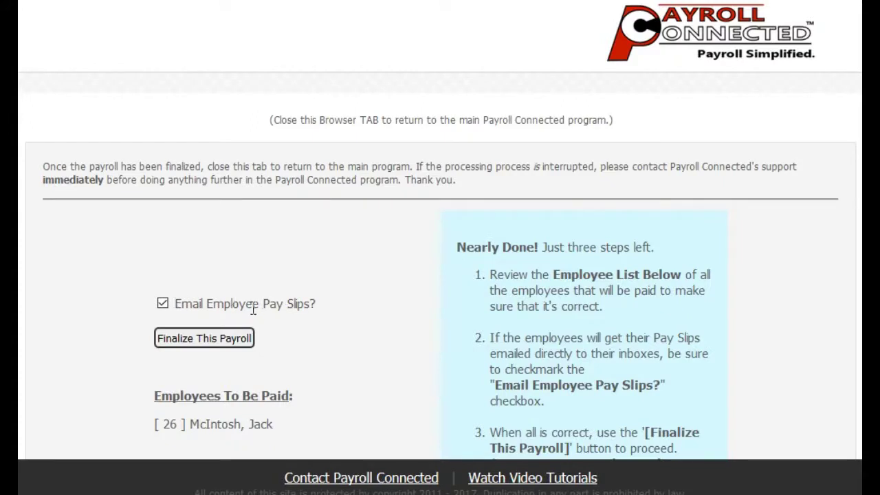
{"action": "left_click", "coordinate": [163, 303]}
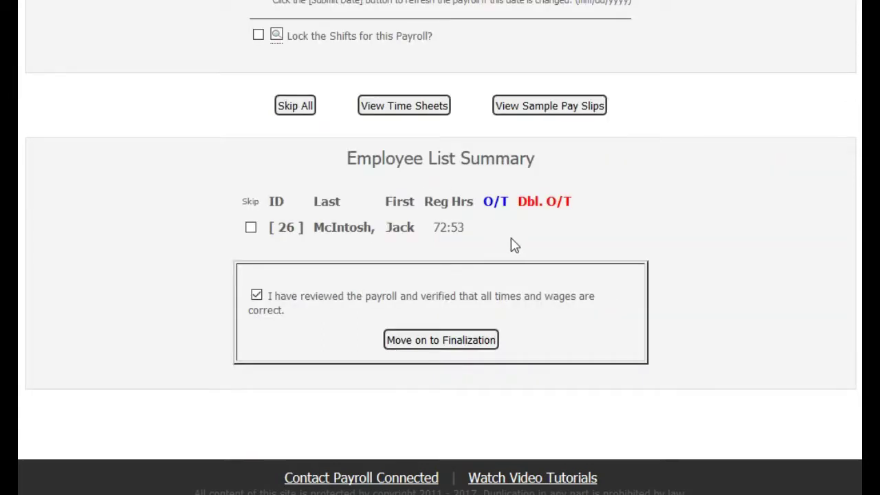
- Return to the scheduler, set the shift date to Apr 10 2017 and select the logged-in employee for scheduling
{"action": "scroll", "coordinate": [508, 253], "scroll_direction": "up", "scroll_amount": 5}
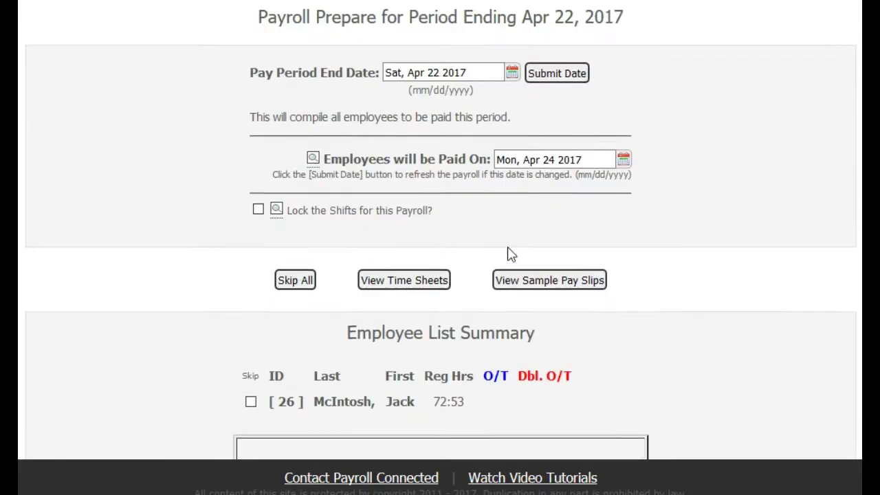
{"action": "mouse_move", "coordinate": [59, 39]}
{"action": "left_click", "coordinate": [54, 61]}
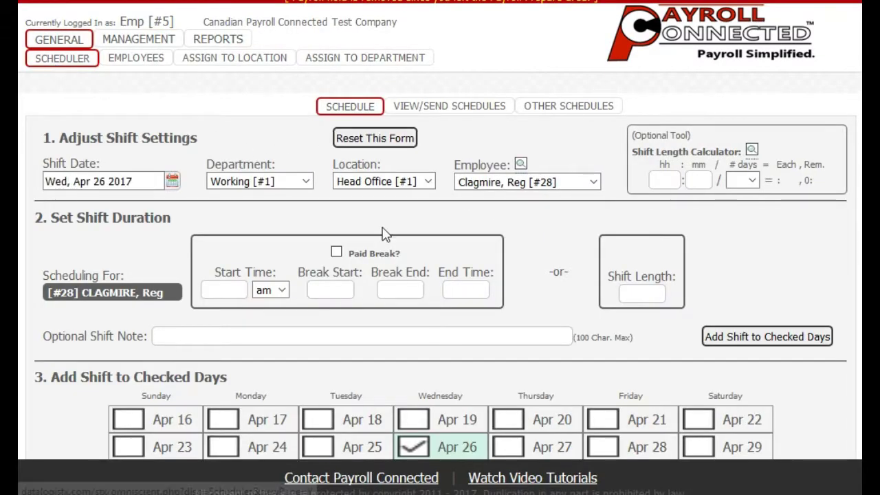
{"action": "left_click", "coordinate": [115, 181]}
{"action": "left_click", "coordinate": [83, 300]}
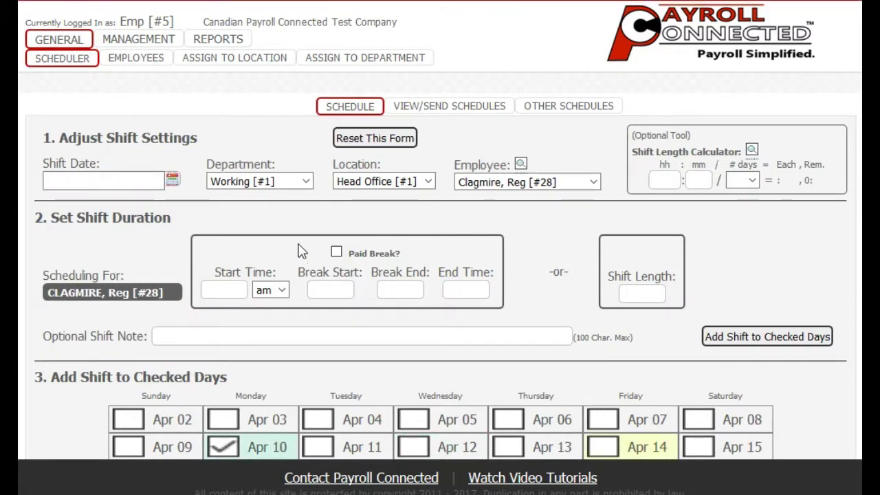
{"action": "left_click", "coordinate": [516, 180]}
{"action": "left_click", "coordinate": [509, 228]}
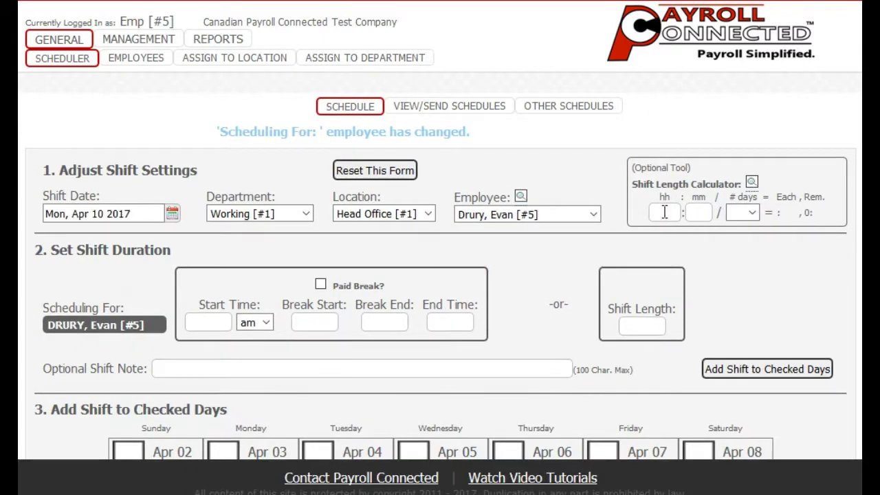
- Divide 80 hours over 10 days with the Shift Length Calculator and add the 8:00 shift to the checked days
{"action": "left_click", "coordinate": [664, 212]}
{"action": "left_click", "coordinate": [752, 213]}
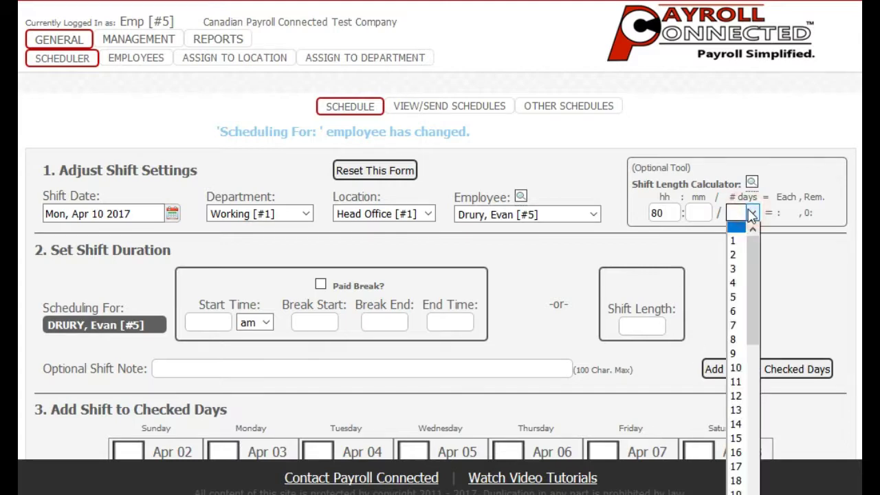
{"action": "left_click", "coordinate": [736, 369]}
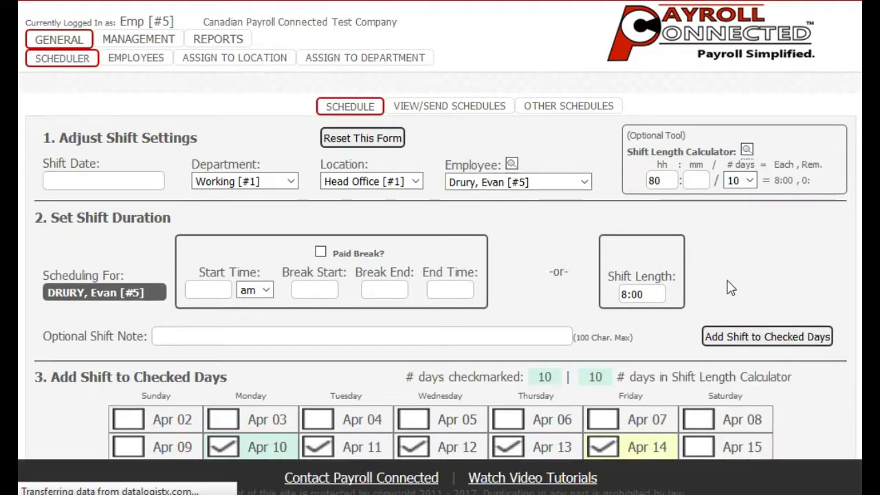
{"action": "double_click", "coordinate": [776, 181]}
{"action": "left_click", "coordinate": [760, 214]}
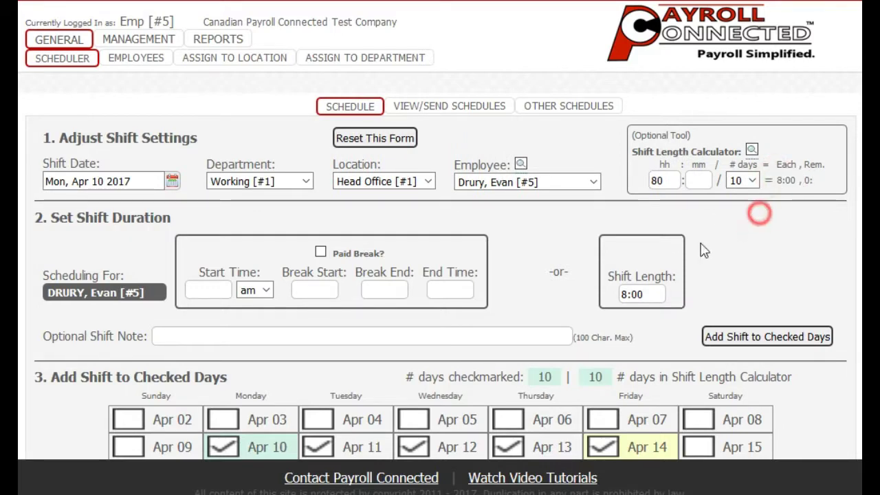
{"action": "scroll", "coordinate": [742, 232], "scroll_direction": "down", "scroll_amount": 3}
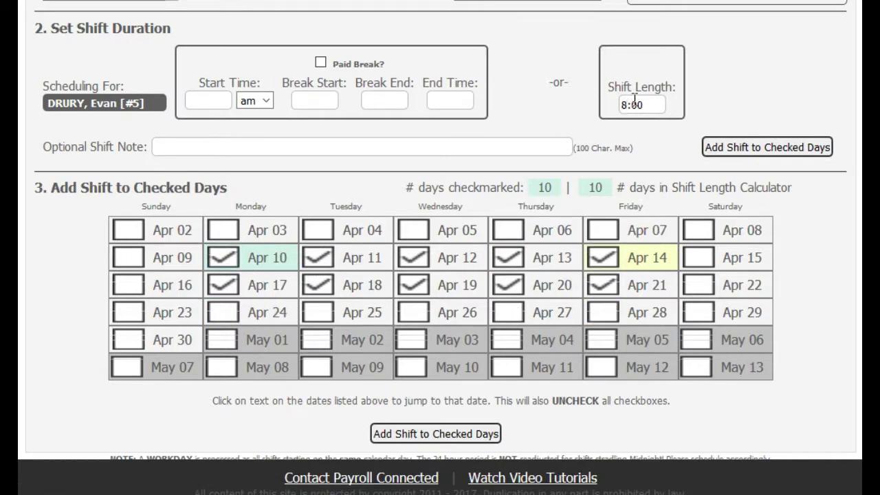
{"action": "left_click", "coordinate": [769, 148]}
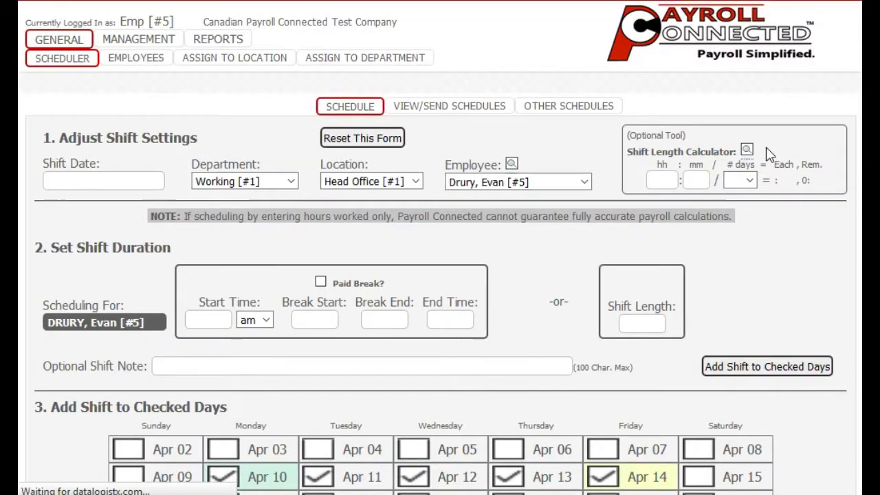
- Review the new shifts in the employee's April calendar and switch the shift list to Daily View
{"action": "scroll", "coordinate": [600, 209], "scroll_direction": "down", "scroll_amount": 8}
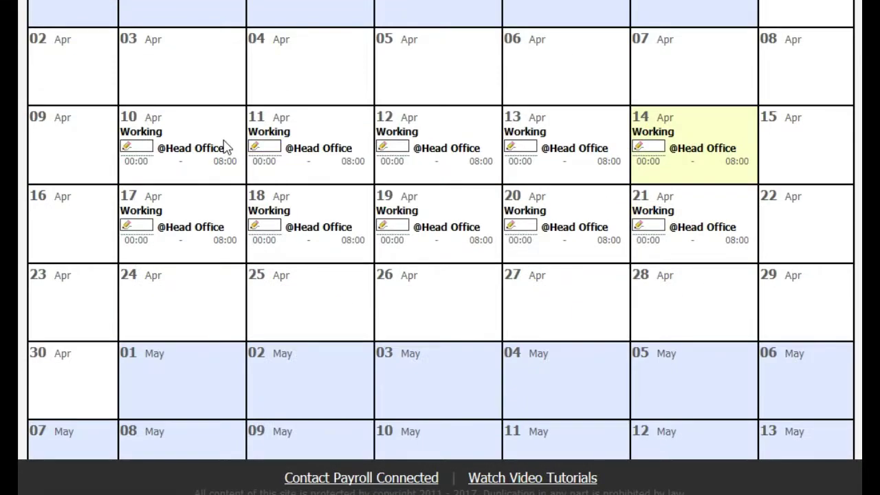
{"action": "scroll", "coordinate": [687, 210], "scroll_direction": "up", "scroll_amount": 4}
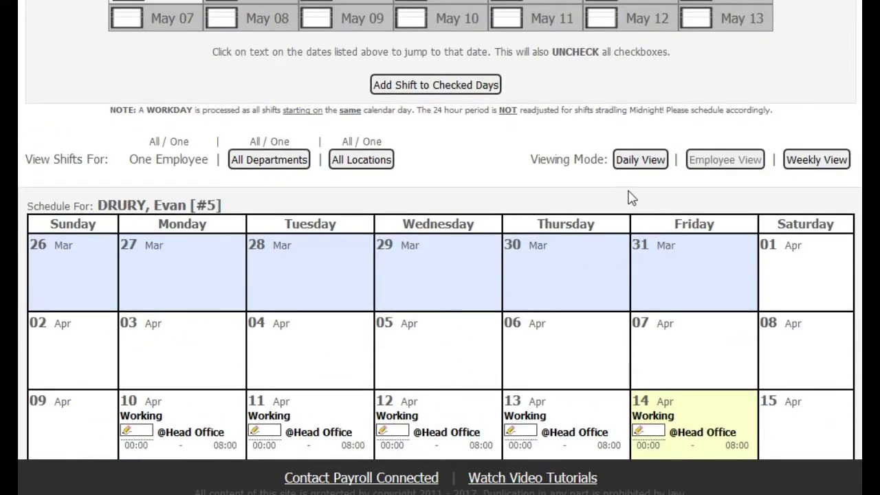
{"action": "left_click", "coordinate": [641, 160]}
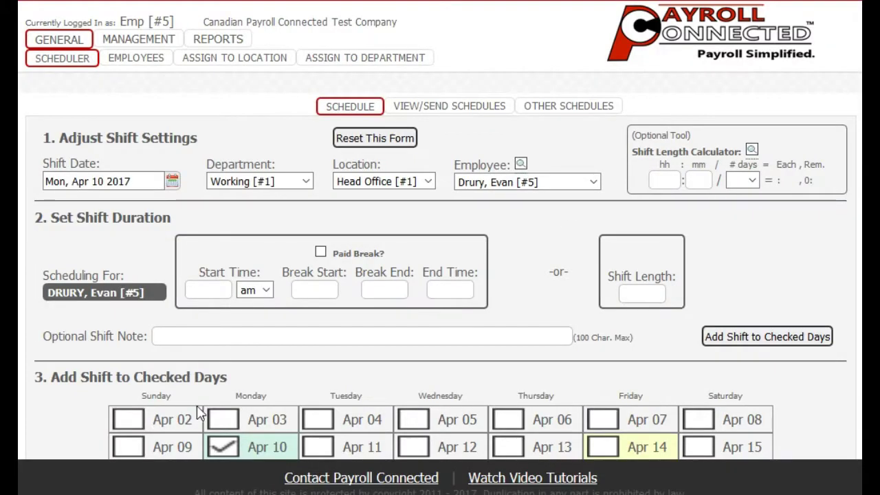
- Change the daily shift filter to all employees and review the Apr 10 shifts
{"action": "scroll", "coordinate": [153, 293], "scroll_direction": "down", "scroll_amount": 4}
{"action": "scroll", "coordinate": [153, 293], "scroll_direction": "down", "scroll_amount": 3}
{"action": "left_click", "coordinate": [158, 189]}
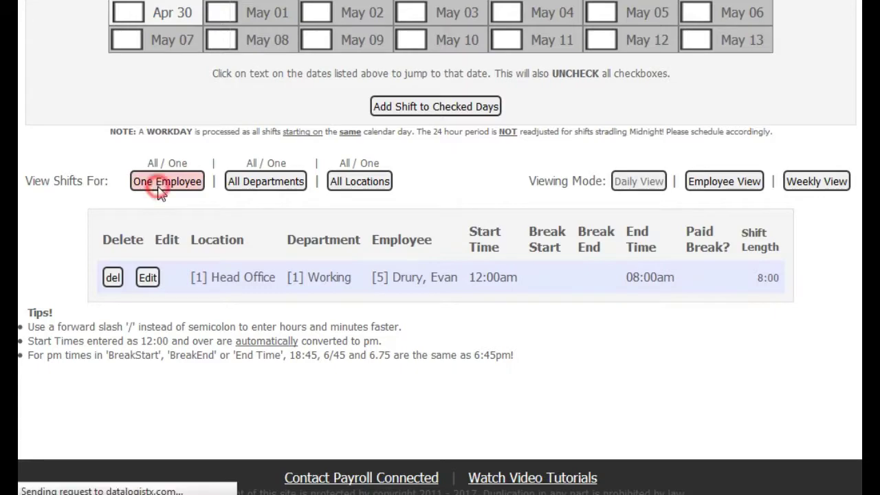
{"action": "scroll", "coordinate": [165, 182], "scroll_direction": "down", "scroll_amount": 3}
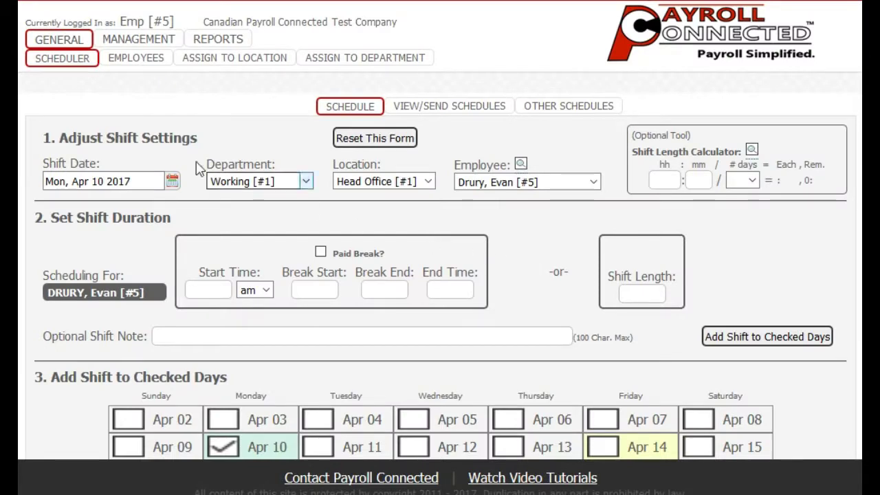
- Prepare the payroll for the pay period ending Apr 22 2017, with the employees paid on Apr 24 2017
{"action": "mouse_move", "coordinate": [130, 40]}
{"action": "left_click", "coordinate": [128, 57]}
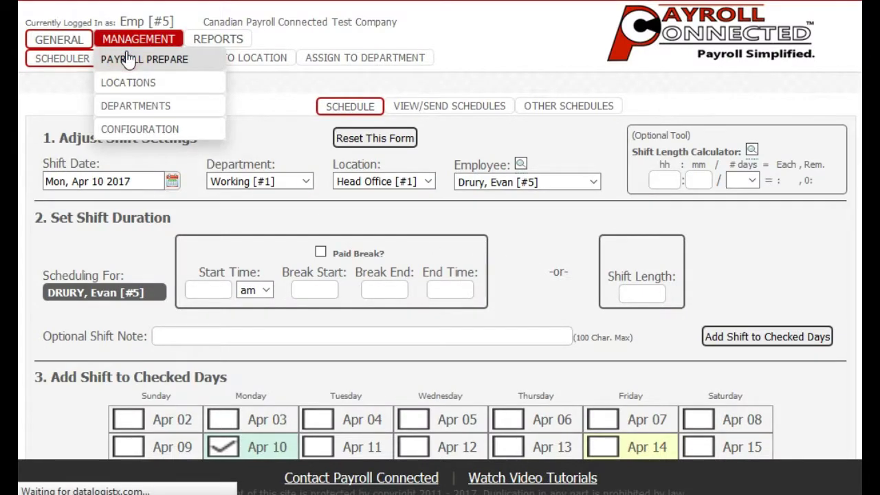
{"action": "left_click", "coordinate": [469, 182]}
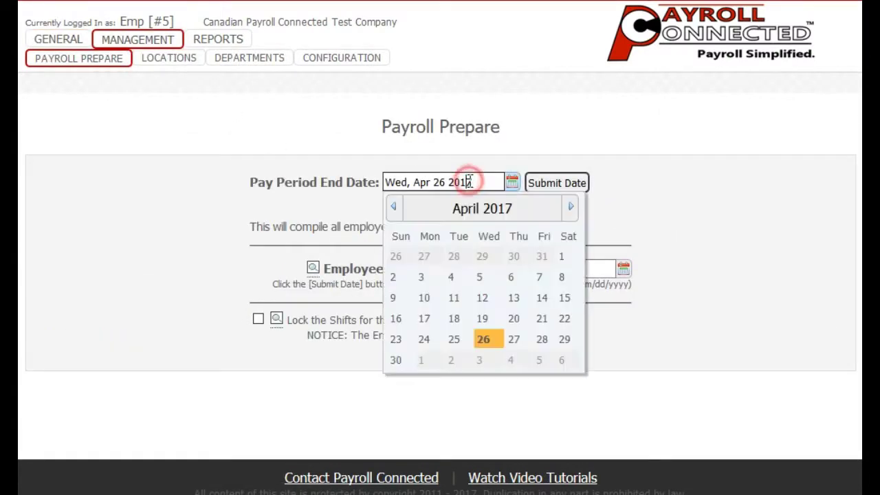
{"action": "left_click", "coordinate": [564, 319]}
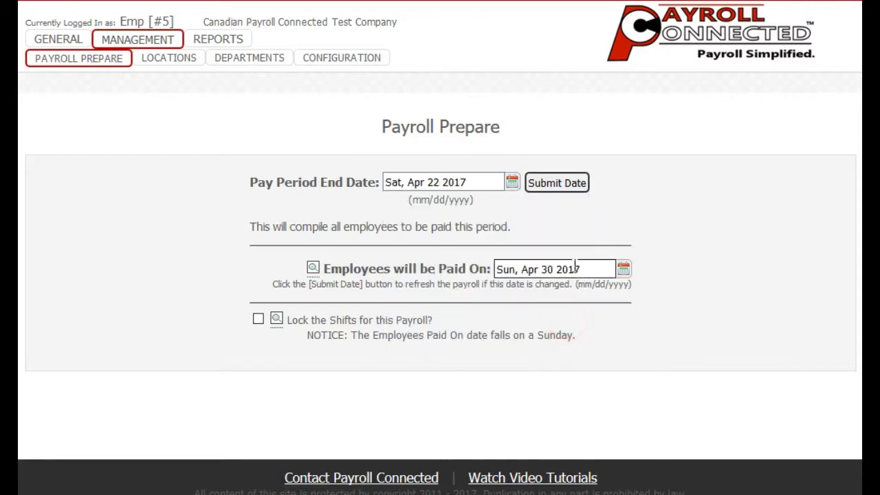
{"action": "left_click", "coordinate": [575, 270]}
{"action": "left_click", "coordinate": [534, 425]}
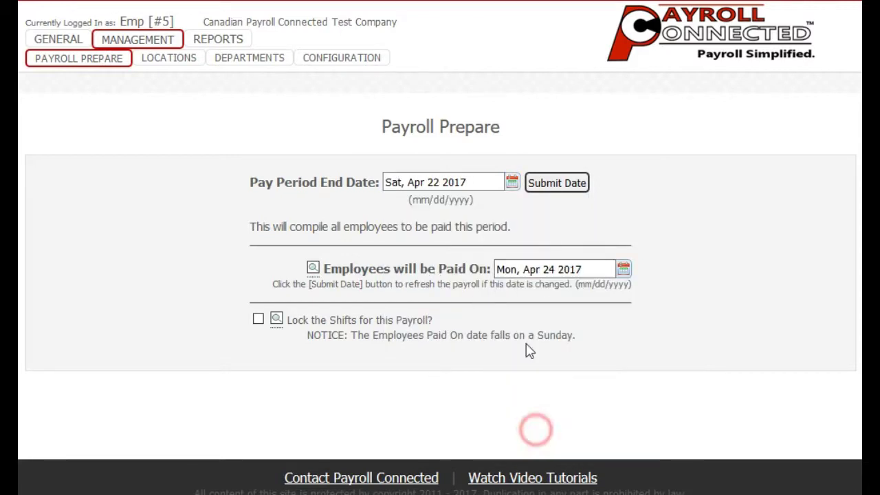
{"action": "left_click", "coordinate": [557, 187]}
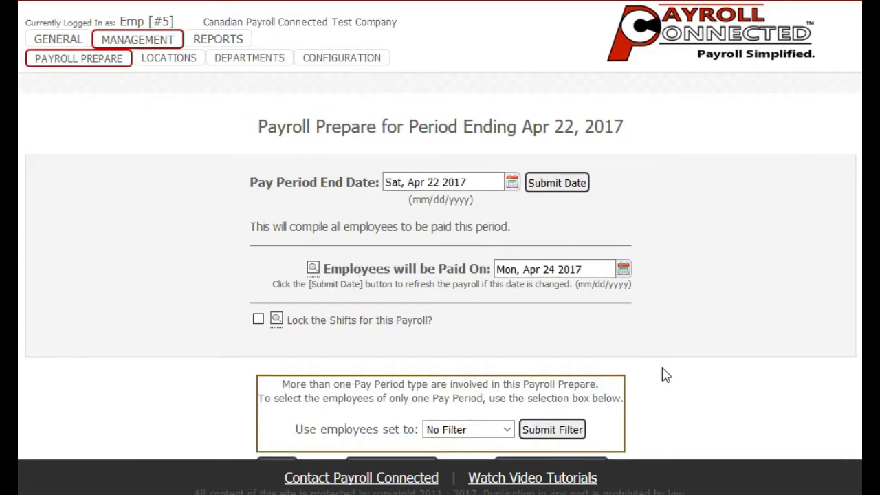
- Review the employee list summary and the employees' time sheets for the prepared payroll, then return to Payroll Prepare
{"action": "scroll", "coordinate": [665, 365], "scroll_direction": "down", "scroll_amount": 3}
{"action": "scroll", "coordinate": [671, 350], "scroll_direction": "down", "scroll_amount": 3}
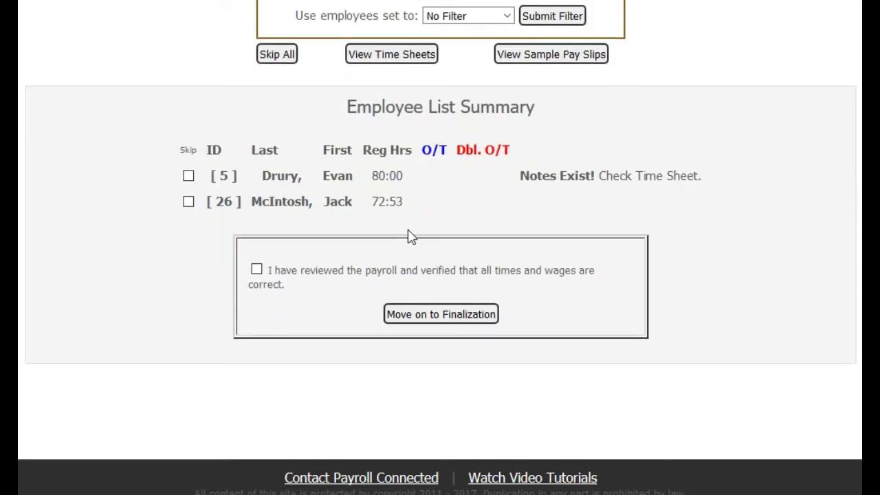
{"action": "scroll", "coordinate": [408, 236], "scroll_direction": "up", "scroll_amount": 3}
{"action": "left_click", "coordinate": [410, 241]}
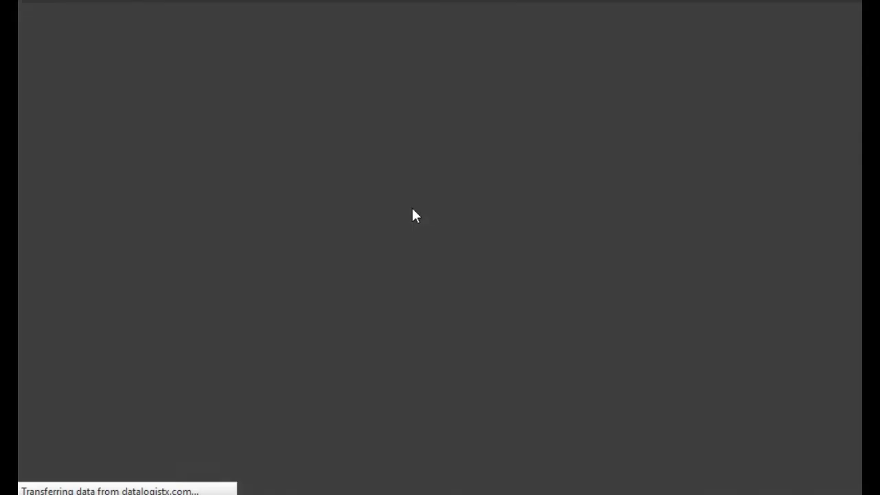
{"action": "scroll", "coordinate": [339, 136], "scroll_direction": "down", "scroll_amount": 8}
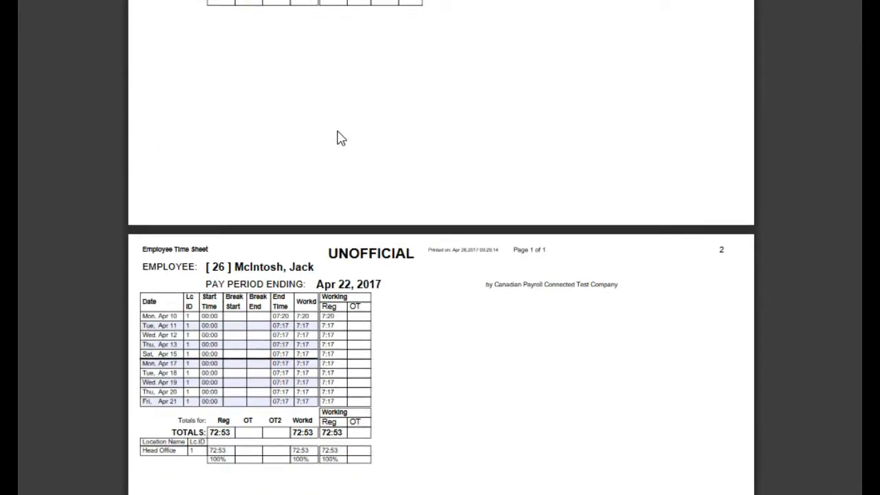
{"action": "key", "text": "alt+Left"}
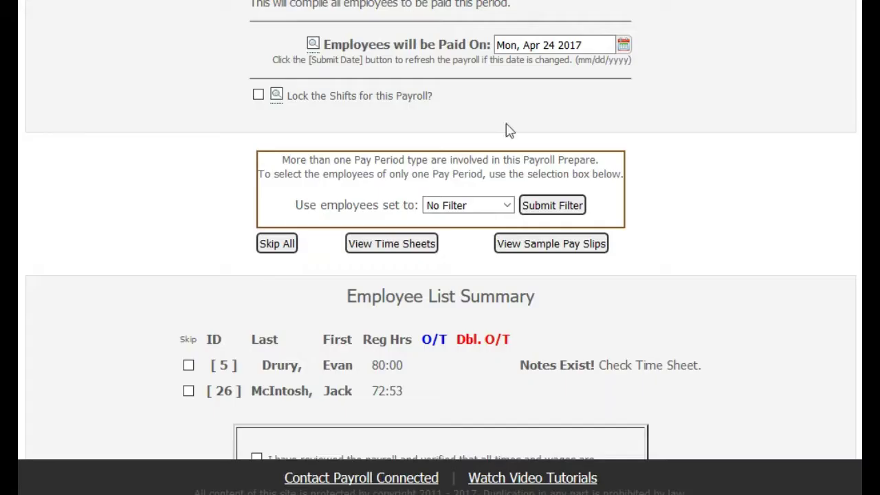
- Review the employees' sample pay slips, then return to Payroll Prepare and check its employee list summary and settings
{"action": "left_click", "coordinate": [570, 250]}
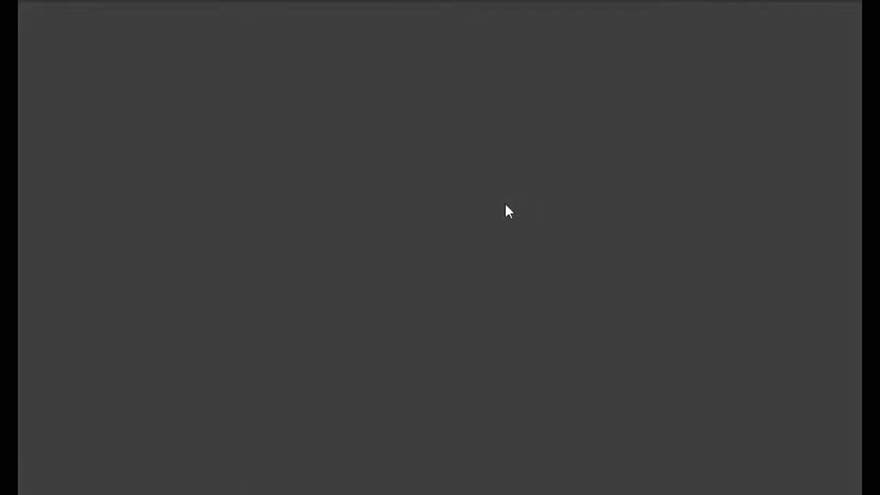
{"action": "scroll", "coordinate": [481, 210], "scroll_direction": "down", "scroll_amount": 10}
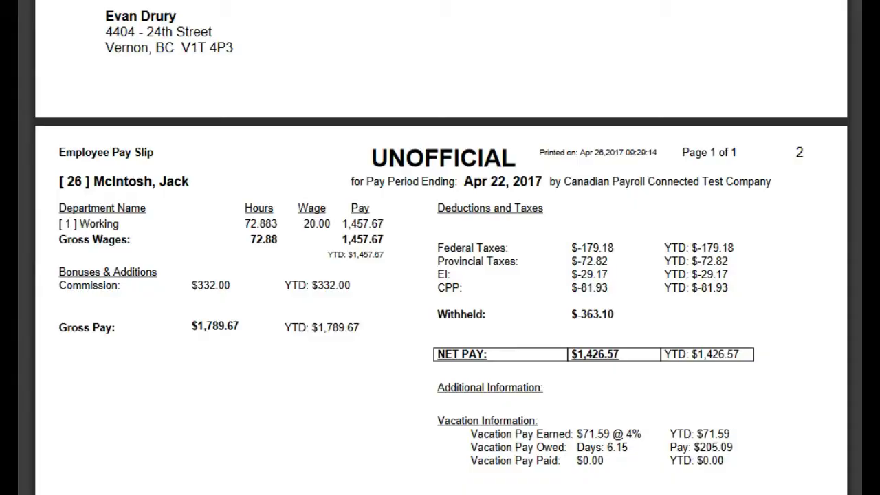
{"action": "key", "text": "alt+Left"}
{"action": "scroll", "coordinate": [560, 249], "scroll_direction": "down", "scroll_amount": 3}
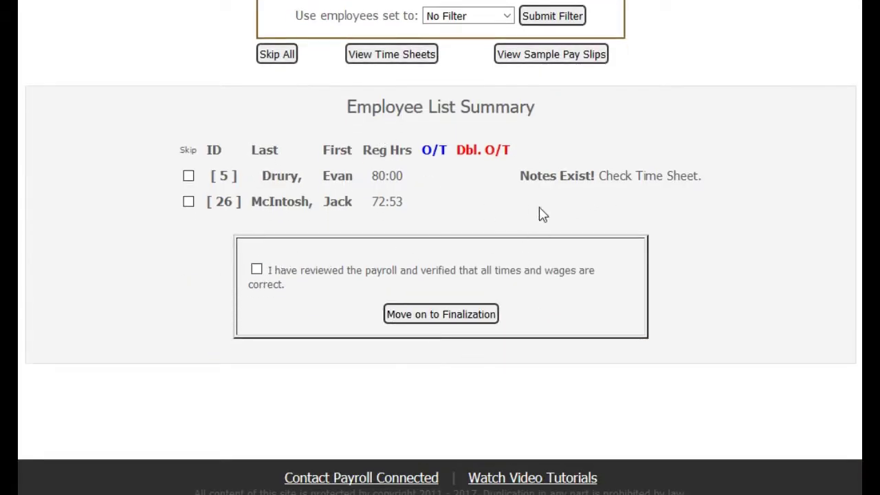
{"action": "scroll", "coordinate": [514, 225], "scroll_direction": "up", "scroll_amount": 3}
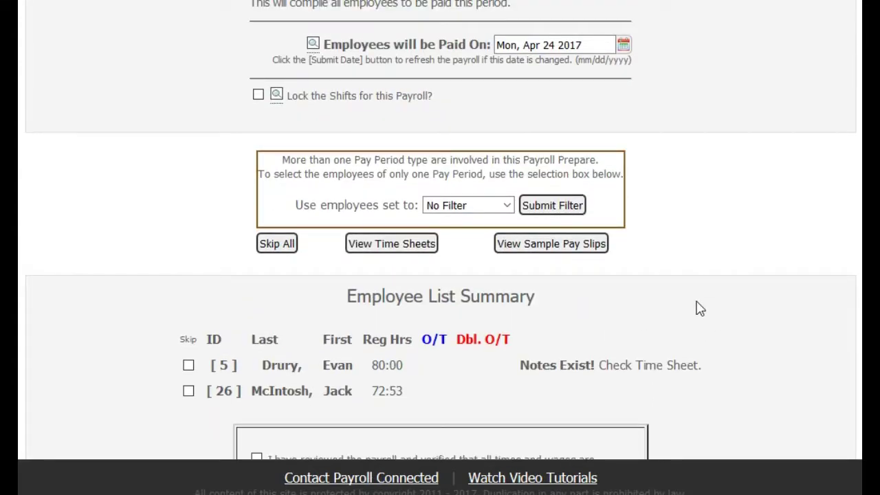
{"action": "scroll", "coordinate": [700, 309], "scroll_direction": "up", "scroll_amount": 4}
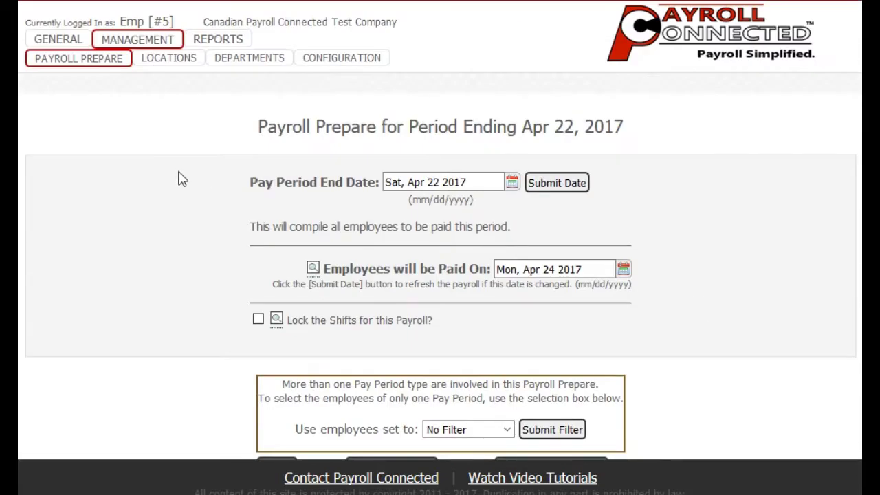
{"action": "scroll", "coordinate": [192, 197], "scroll_direction": "down", "scroll_amount": 4}
{"action": "scroll", "coordinate": [185, 233], "scroll_direction": "up", "scroll_amount": 4}
- Leave Payroll Prepare for the scheduler, look over the scheduling form and open the video tutorials page
{"action": "left_click", "coordinate": [64, 41]}
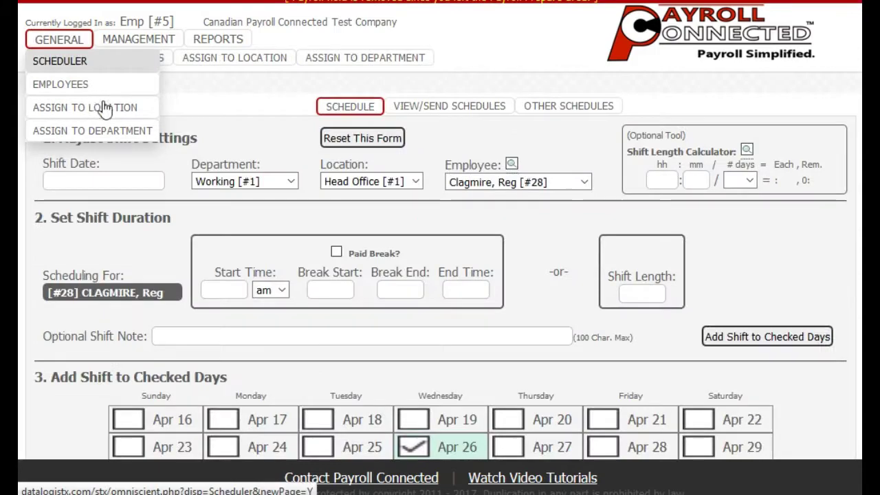
{"action": "scroll", "coordinate": [568, 293], "scroll_direction": "down", "scroll_amount": 3}
{"action": "scroll", "coordinate": [570, 295], "scroll_direction": "up", "scroll_amount": 3}
{"action": "mouse_move", "coordinate": [138, 38]}
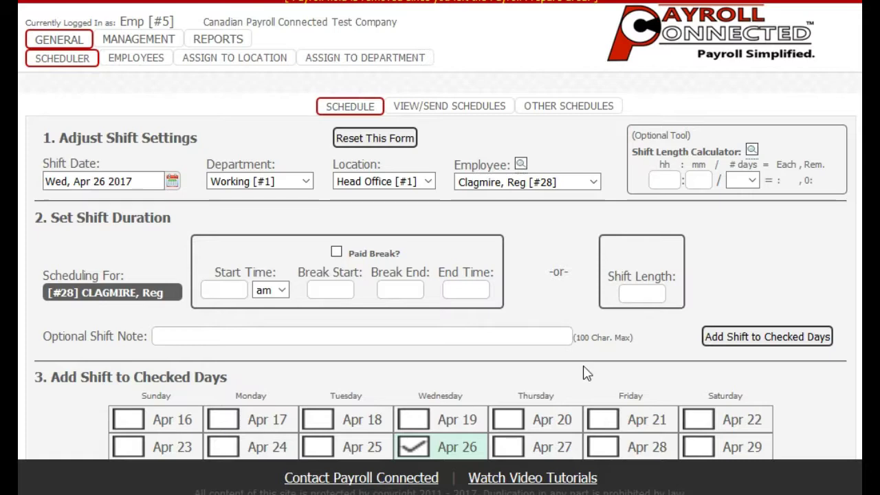
{"action": "left_click", "coordinate": [554, 483]}
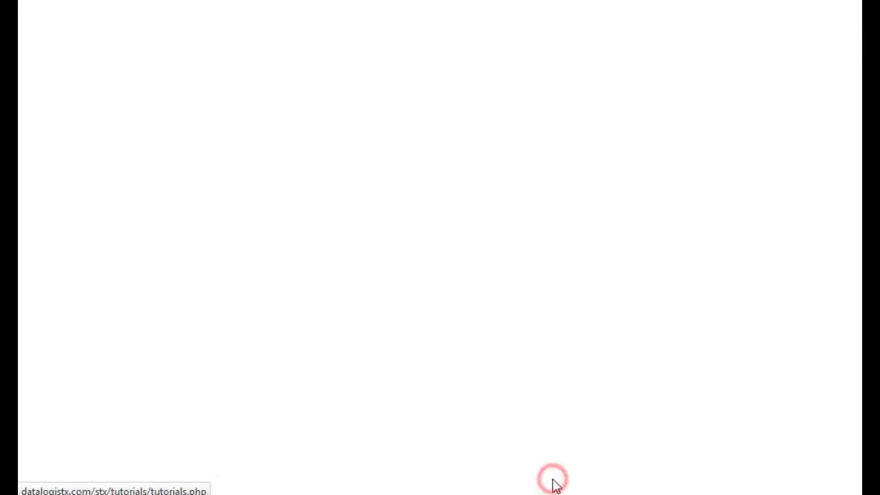